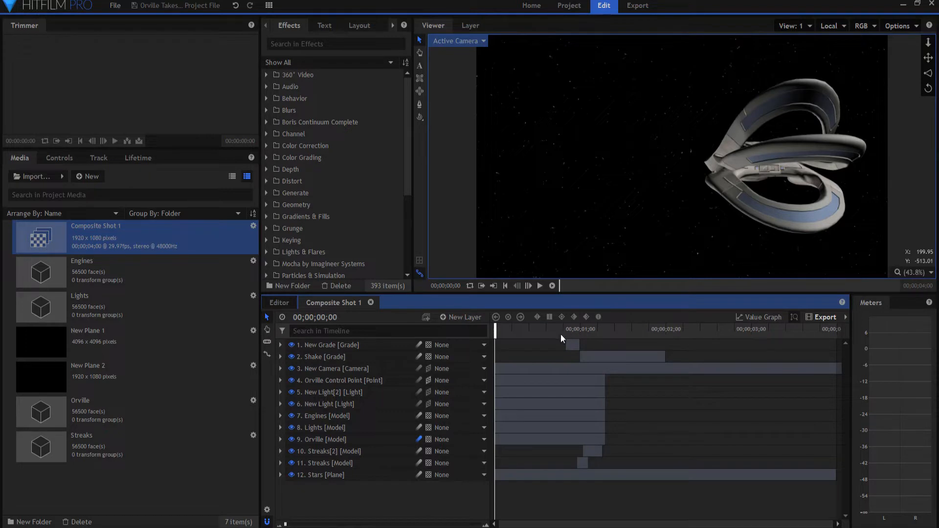
- Examine the ship's jump effect frame by frame from 00;00;00;24 to 00;00;01;03
click(562, 332)
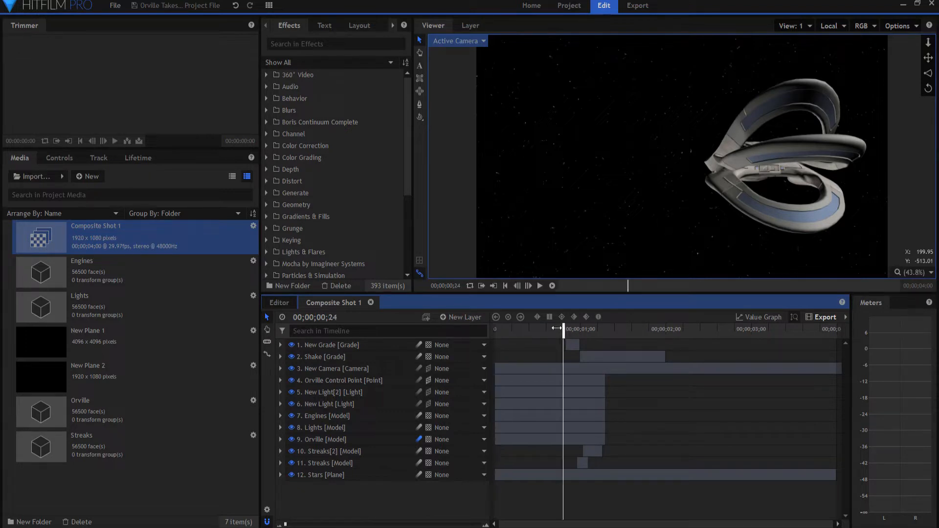
key(Right)
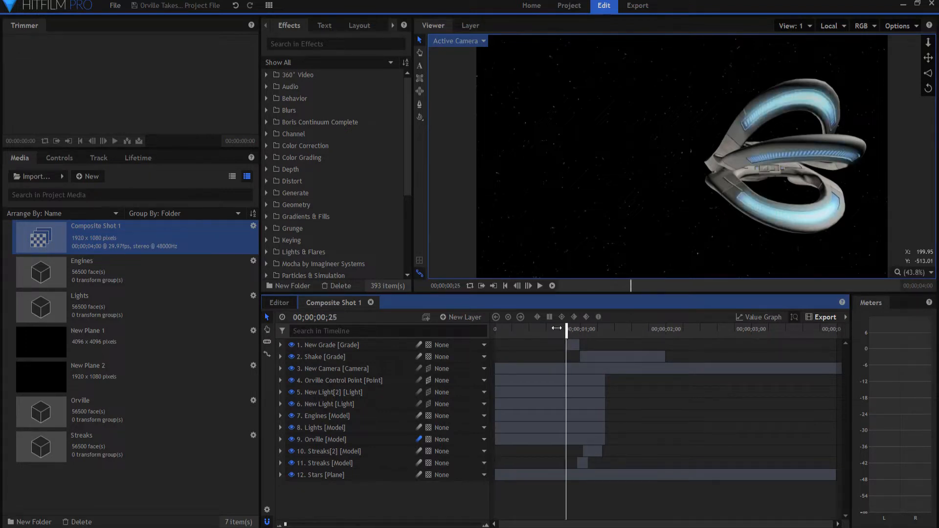
key(Right)
key(Right)
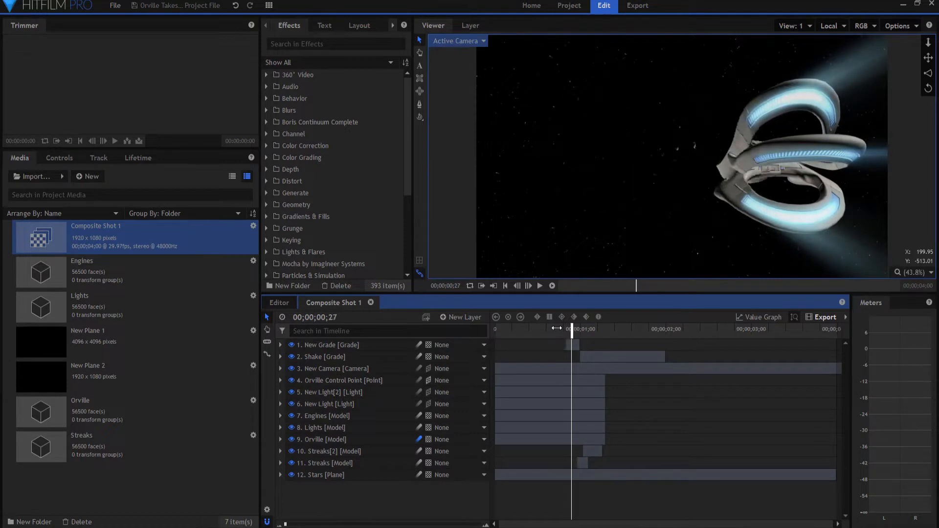
key(Right)
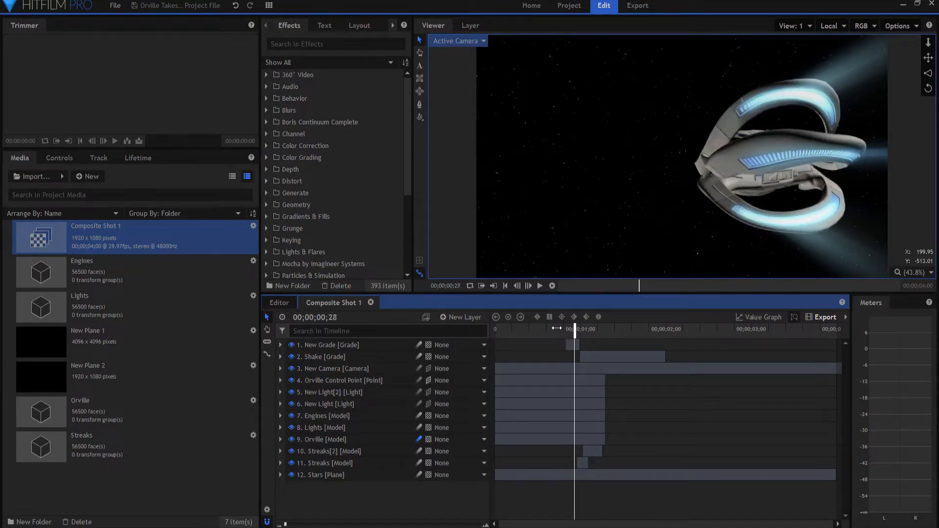
key(Right)
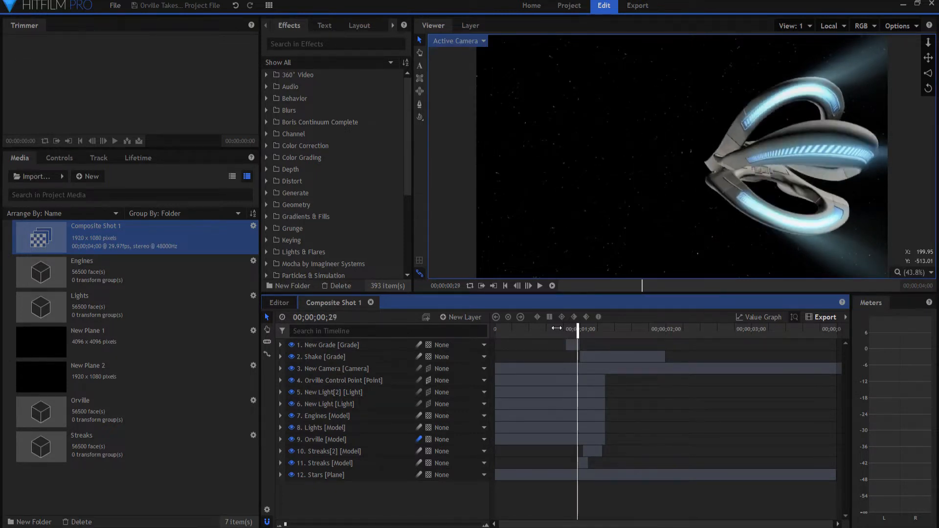
key(Right)
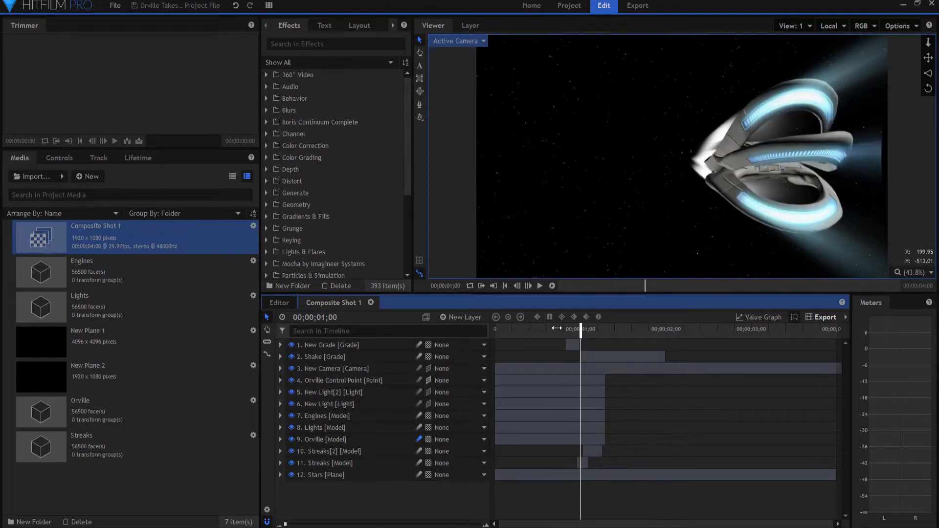
key(Right)
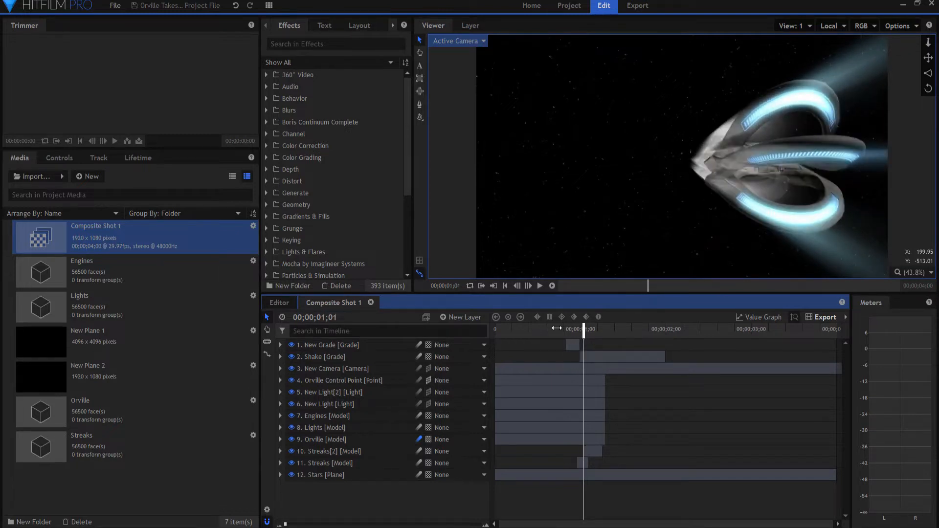
key(Right)
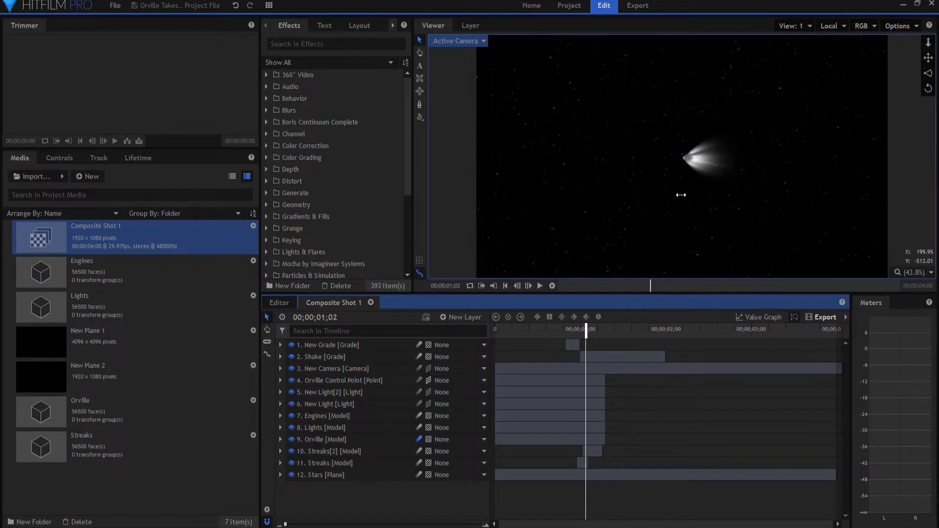
key(Right)
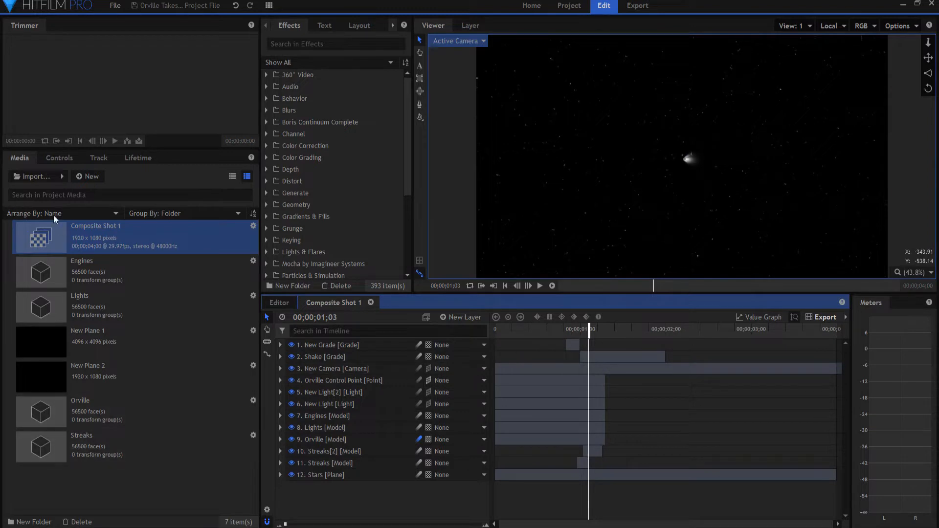
- Inspect the Streaks model and its Material.002 settings in the 3D model properties, and close them without changes
click(69, 441)
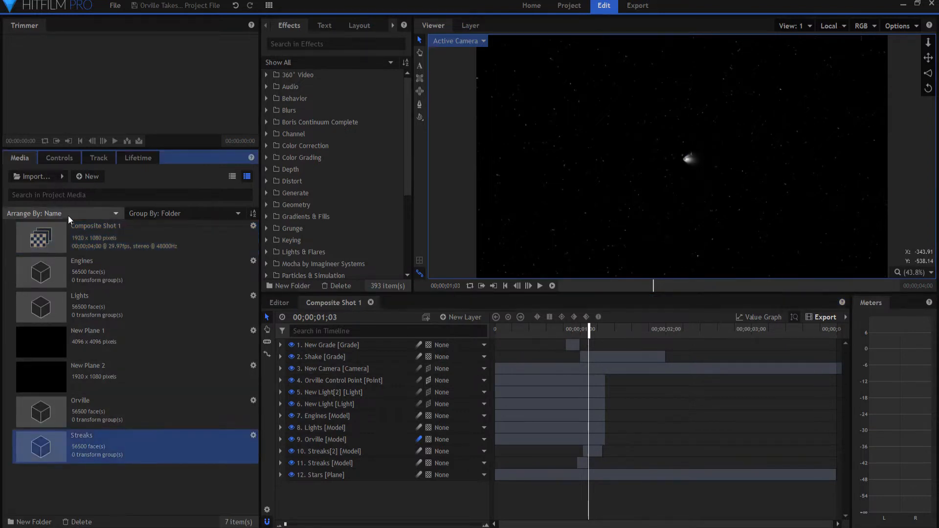
click(62, 176)
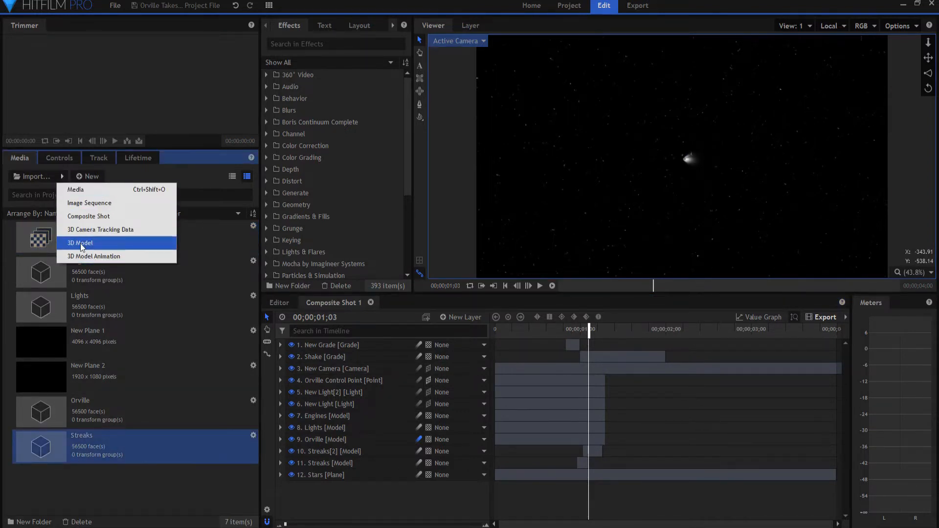
click(76, 451)
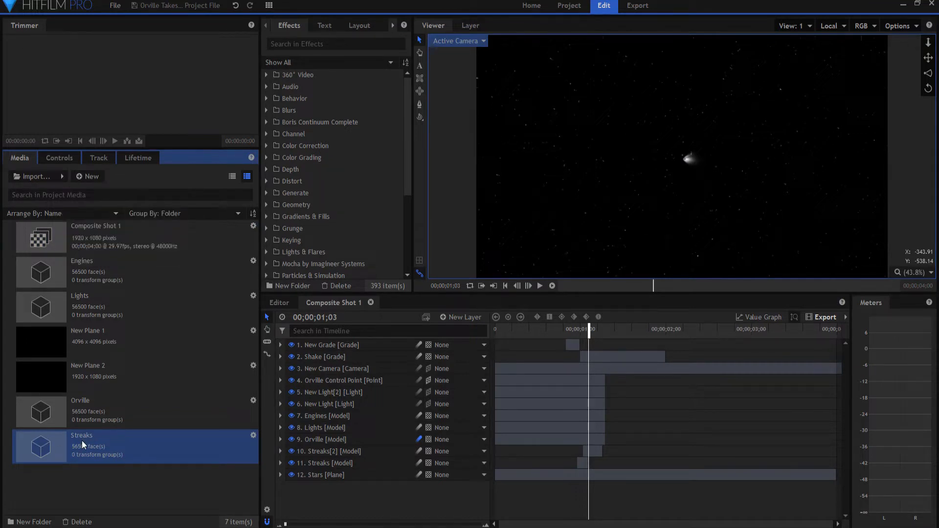
right_click(81, 440)
click(116, 434)
drag(309, 295, 259, 329)
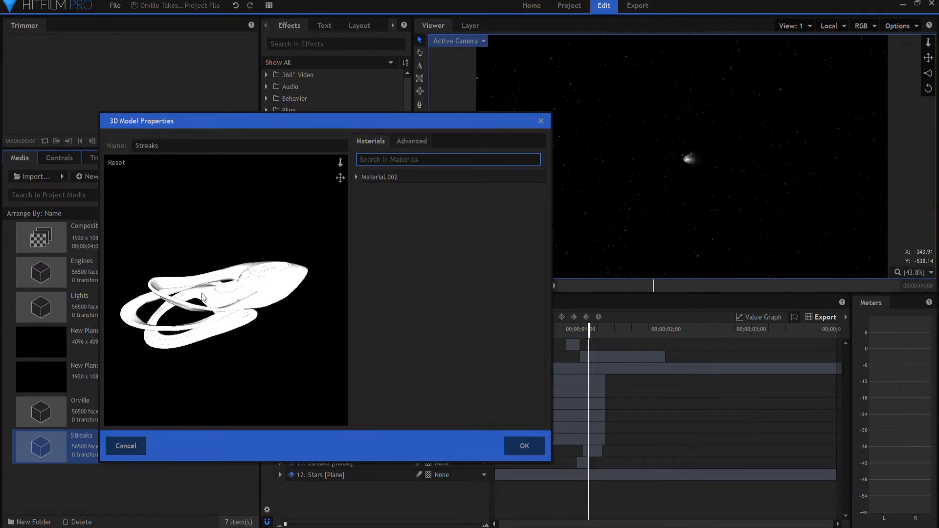
click(355, 177)
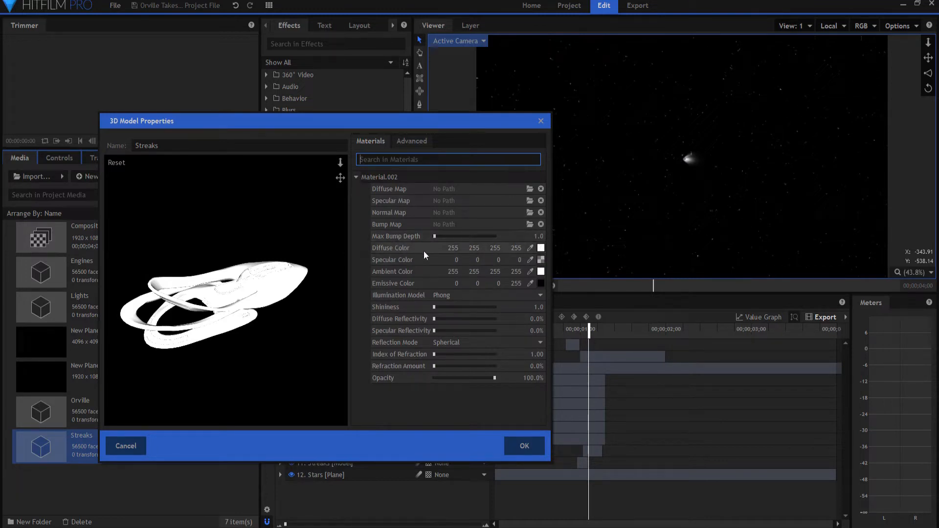
click(117, 447)
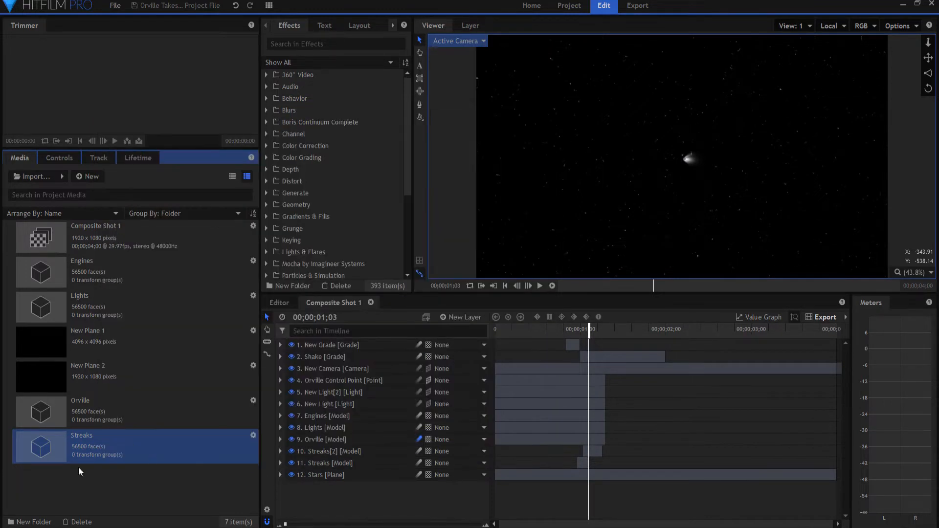
- Isolate the Streaks layer by hiding the Streaks[2], Orville, Lights, Engines, New Light, New Light[2] and Stars layers
click(327, 462)
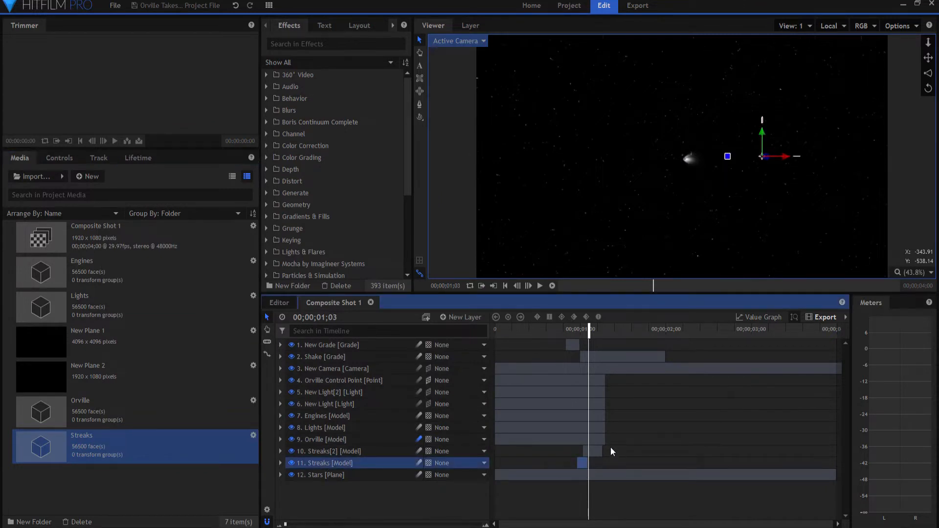
click(291, 451)
click(291, 439)
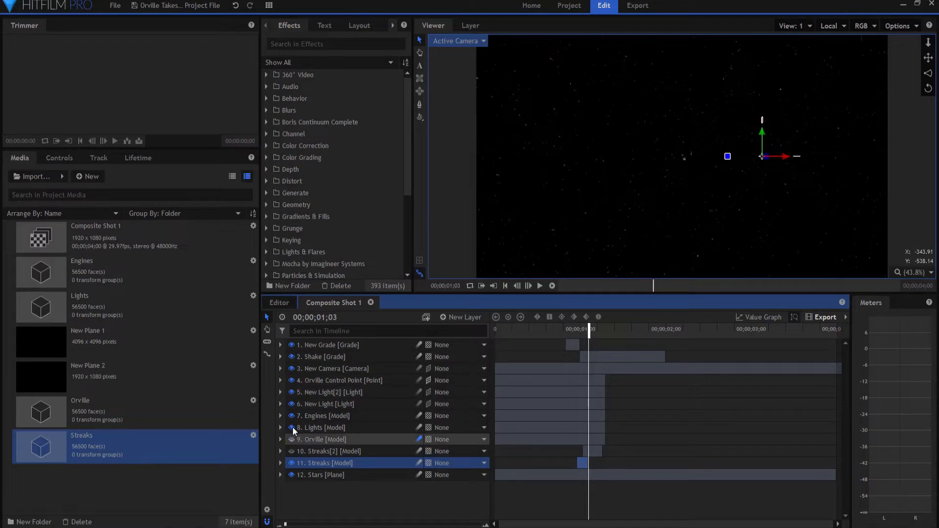
click(291, 428)
click(292, 416)
click(291, 404)
click(292, 393)
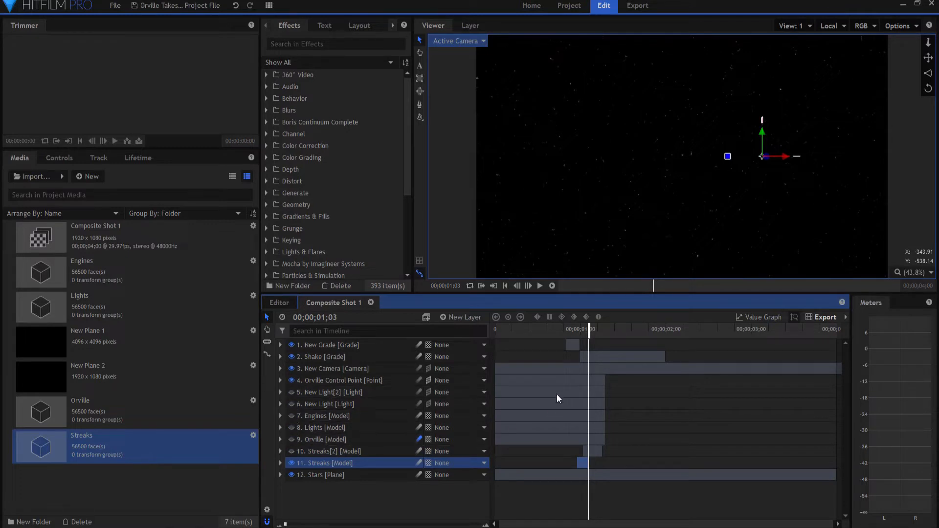
click(584, 329)
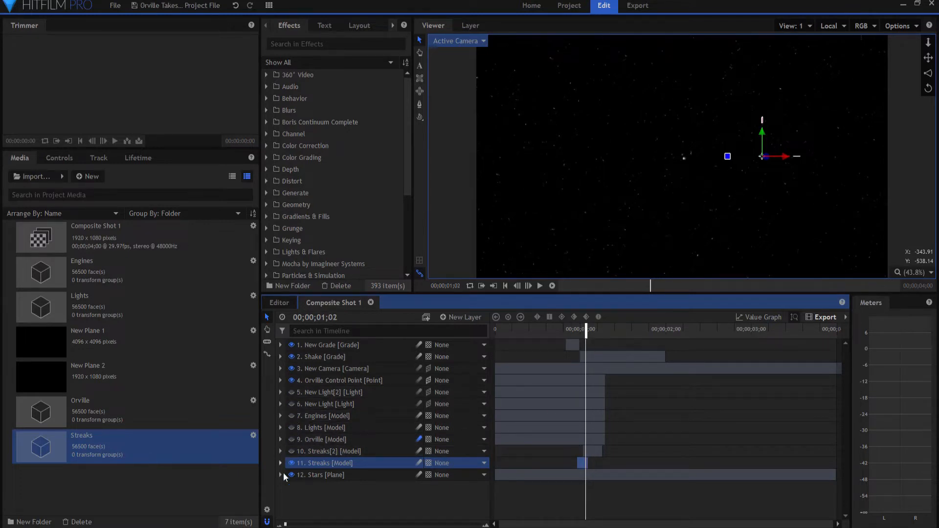
click(291, 475)
- Examine the isolated streaks frame by frame back to 00;00;00;29, where the Streaks layer starts
key(Left)
key(Left)
key(Left)
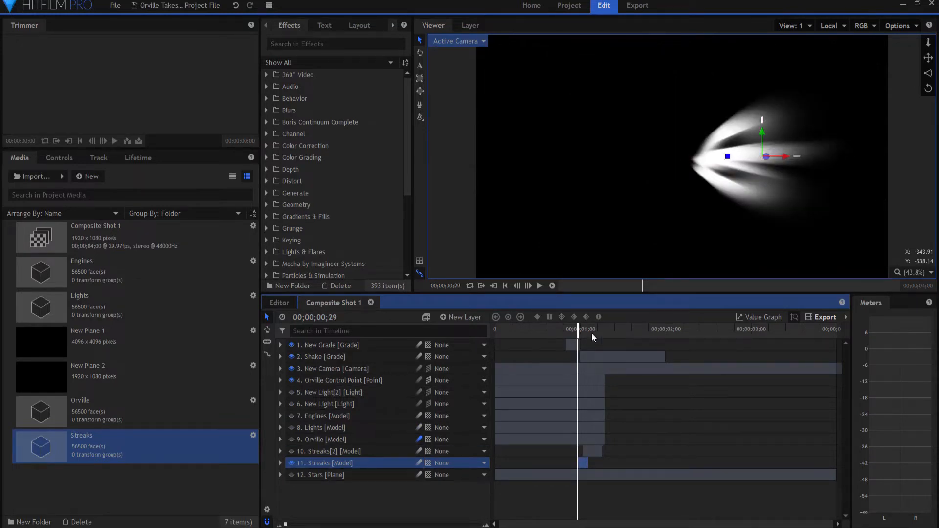
key(Right)
key(Left)
- Try a strength of 100 on the Streaks layer's first Zoom Blur and return it to -100
click(280, 462)
scroll(311, 492, down, 3)
click(290, 478)
scroll(299, 478, down, 3)
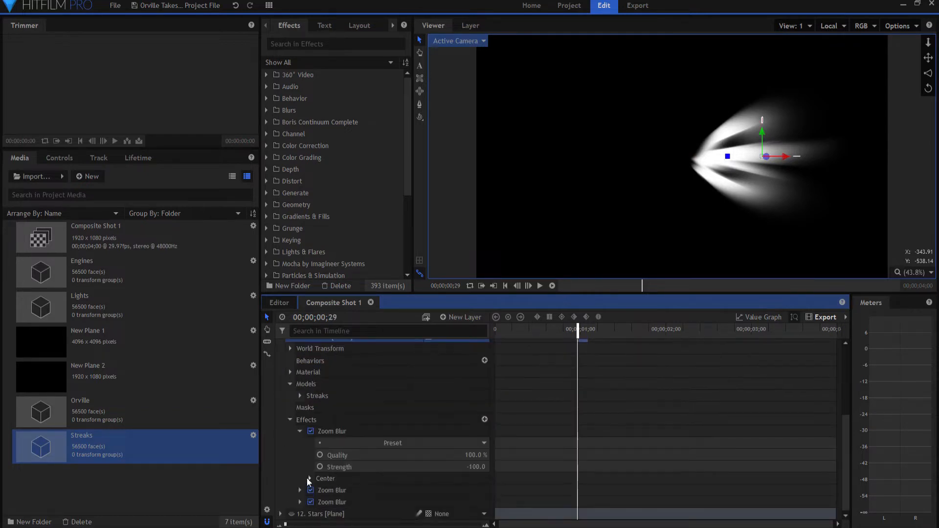
click(301, 430)
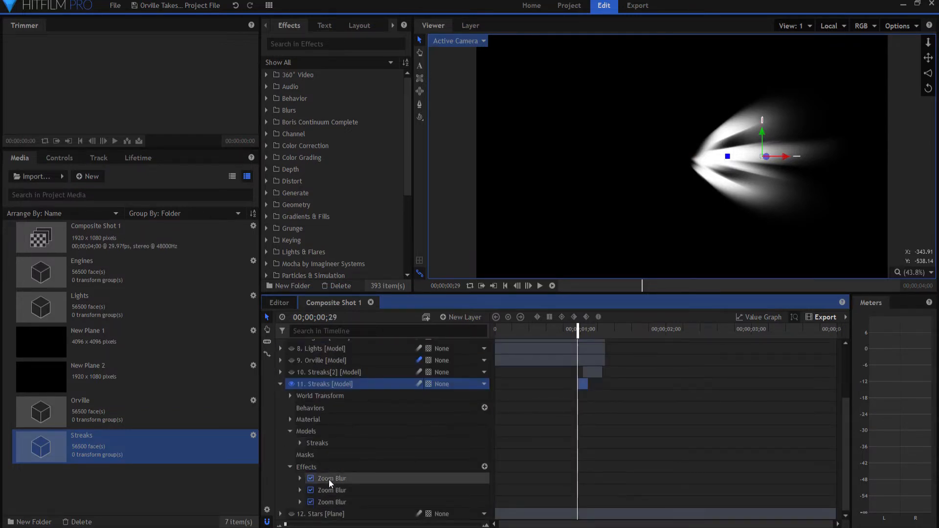
click(299, 479)
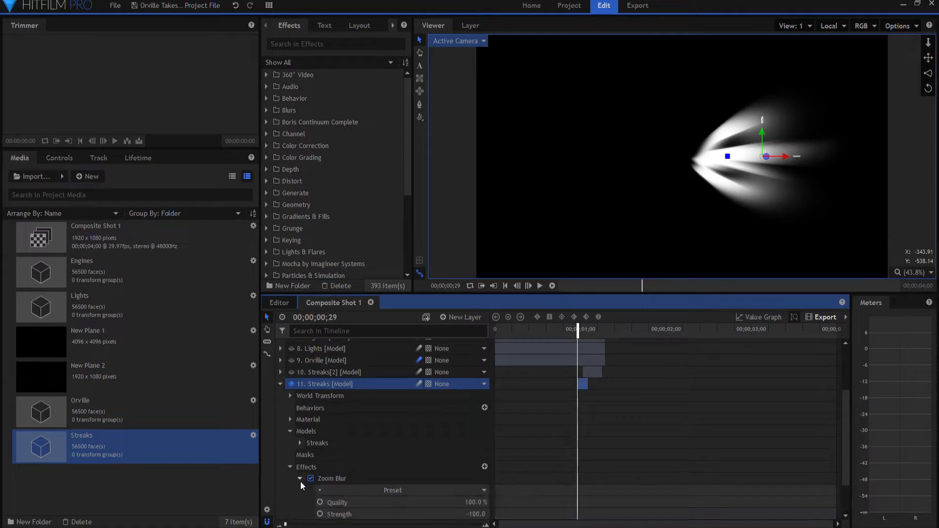
scroll(318, 482, down, 2)
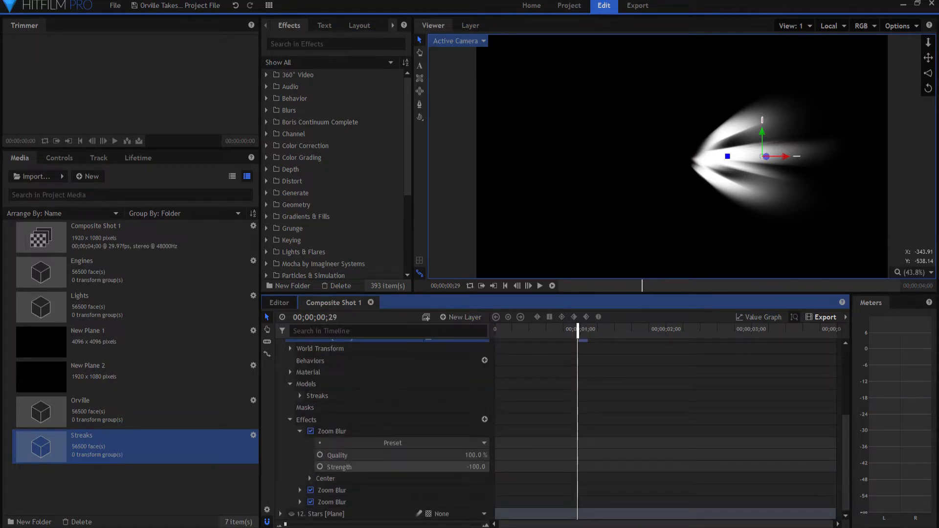
drag(476, 467, 573, 467)
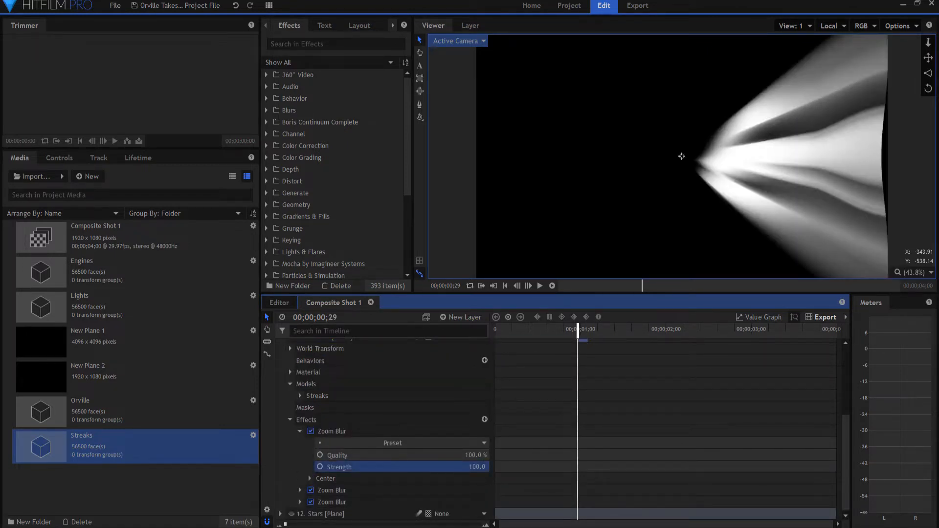
drag(474, 468, 469, 466)
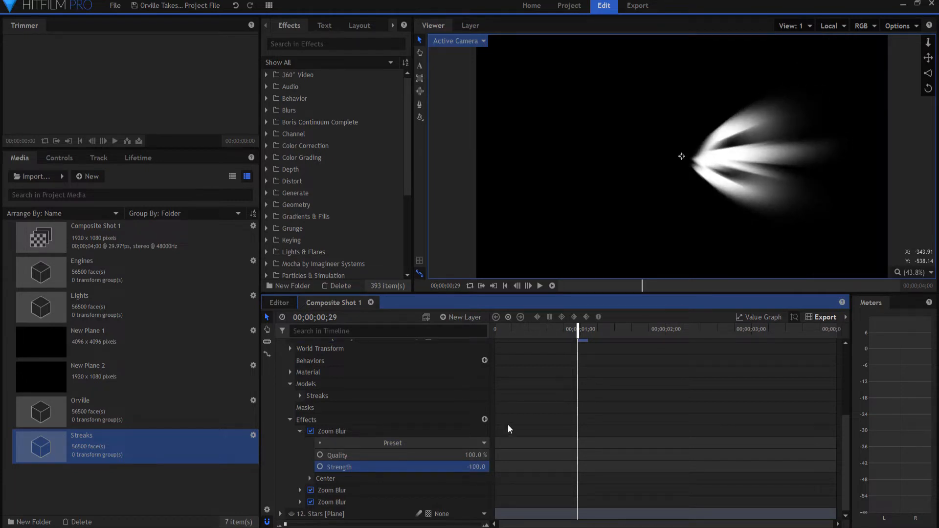
- Examine the remaining Streaks layer frames from 00;00;01;00 to 00;00;01;02
key(Right)
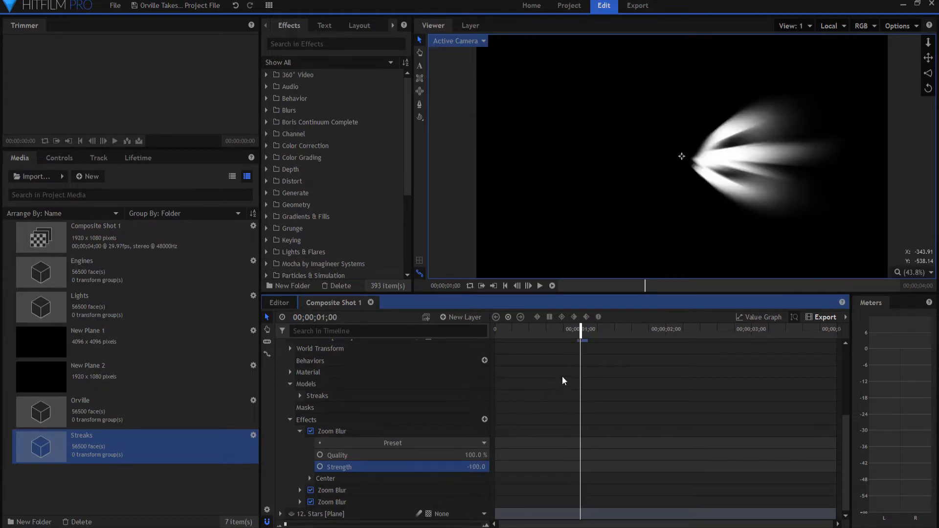
key(Right)
key(Right)
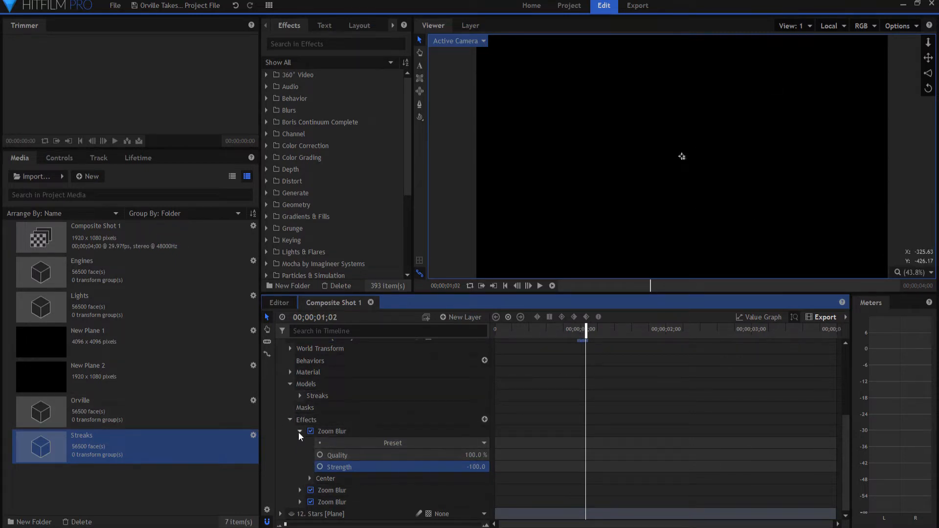
- Collapse the Streaks layer's properties, hide that layer and show the Streaks[2] layer instead
click(298, 431)
click(280, 383)
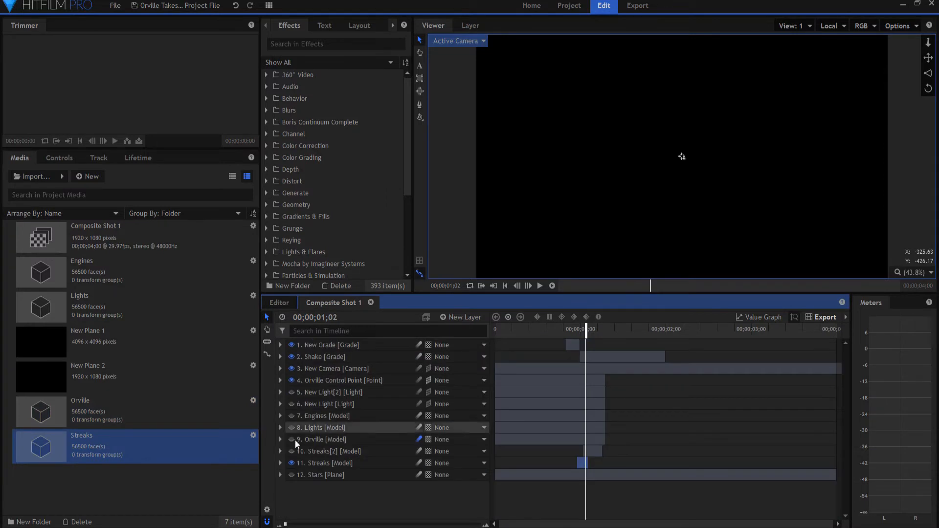
click(292, 464)
click(292, 451)
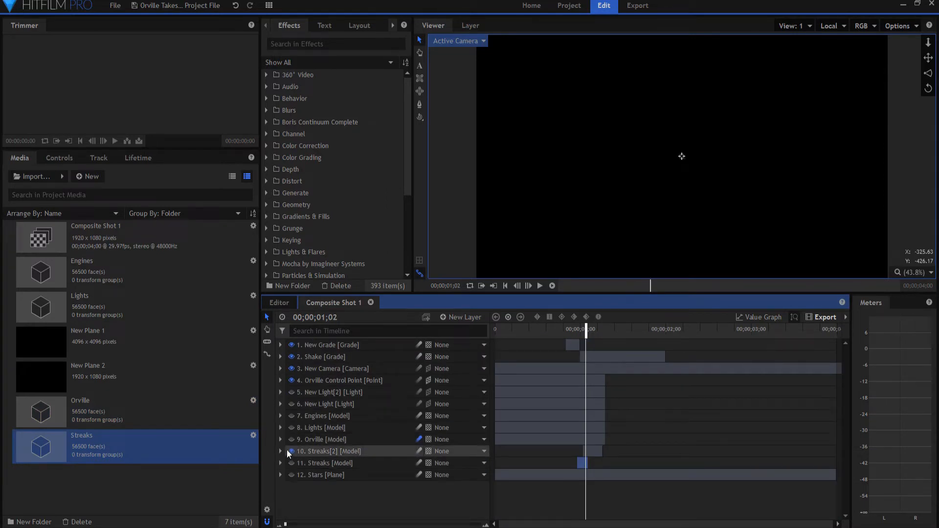
- Expand the Streaks[2] layer to show the settings of its first Zoom Blur effect
click(281, 452)
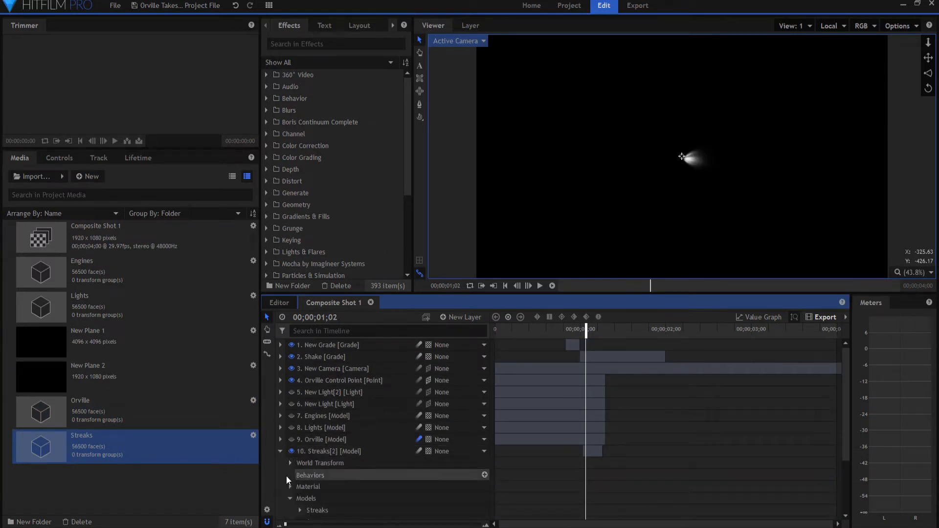
scroll(315, 496, down, 1)
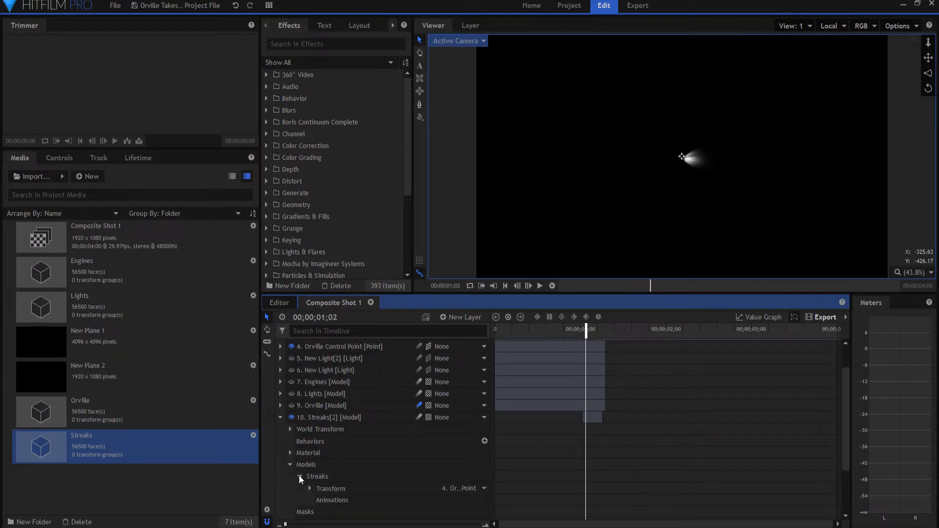
scroll(310, 486, down, 1)
click(299, 466)
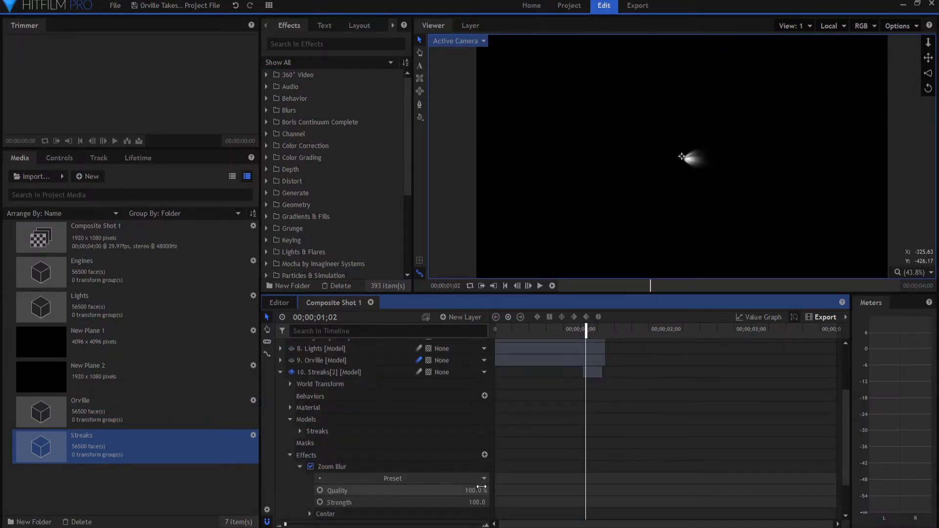
- Examine the Streaks[2] layer frame by frame around its start, ending at 00;00;01;01
key(Right)
key(Left)
key(Left)
key(Left)
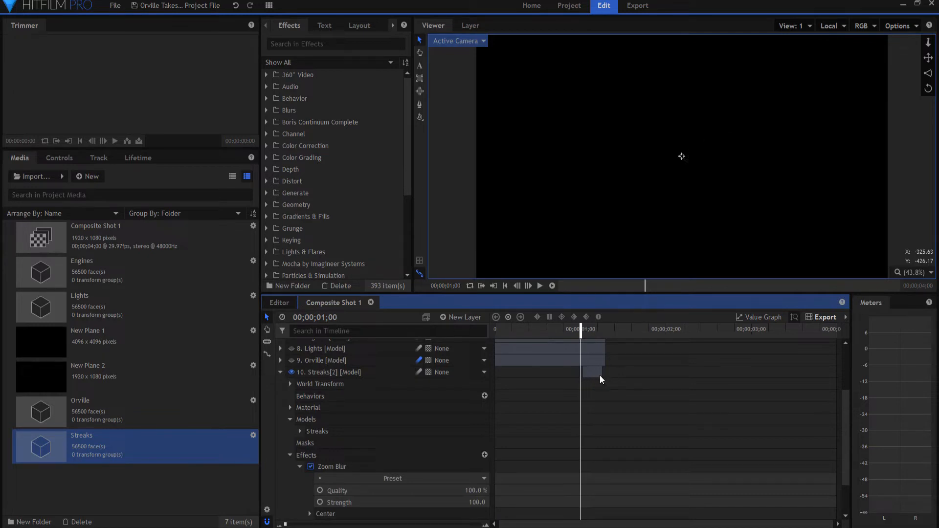
key(Right)
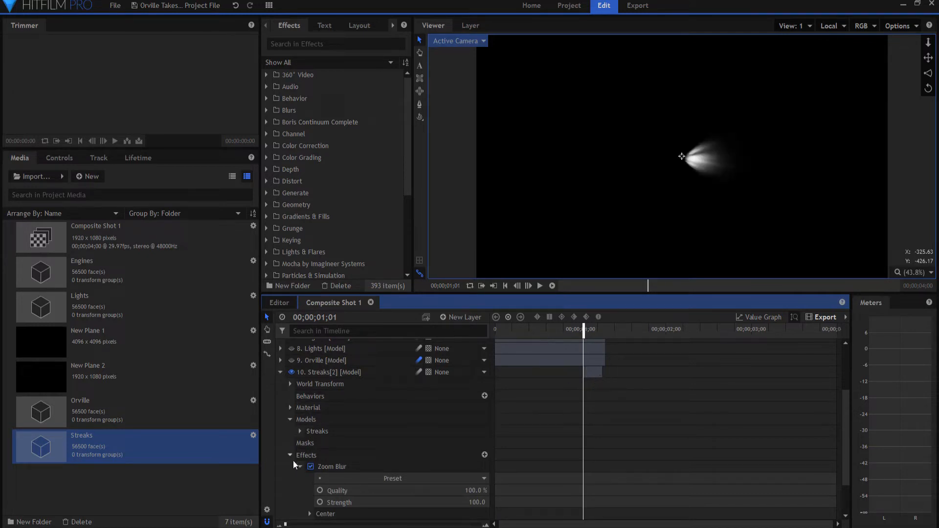
- Collapse the Streaks[2] layer's properties and show the Streaks and Orville model layers along with it
click(277, 373)
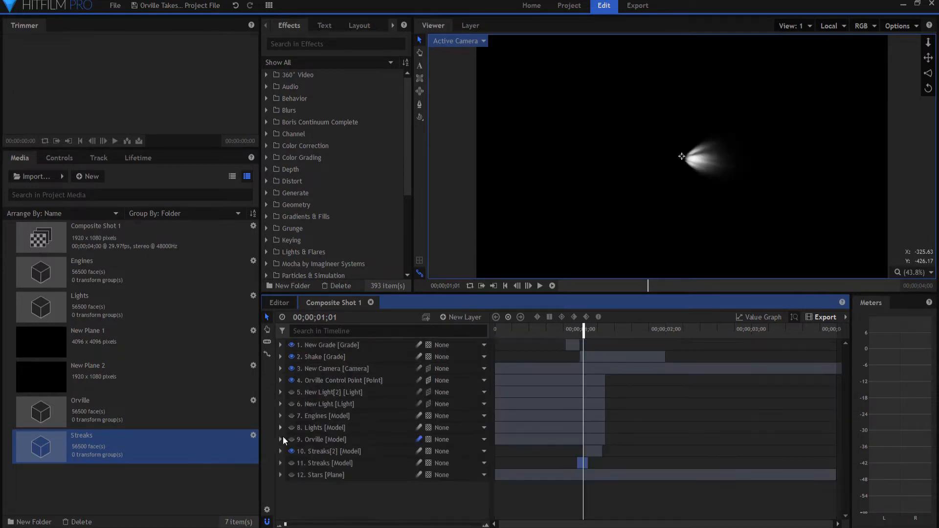
click(291, 463)
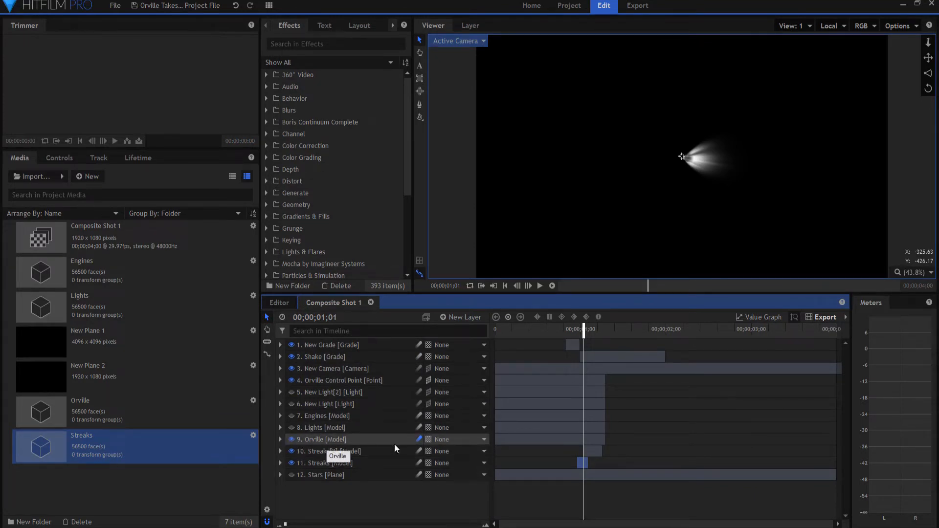
- Examine the Orville and both Streaks layers together frame by frame from 00;00;00;28 to 00;00;01;03
key(Left)
key(Left)
key(Left)
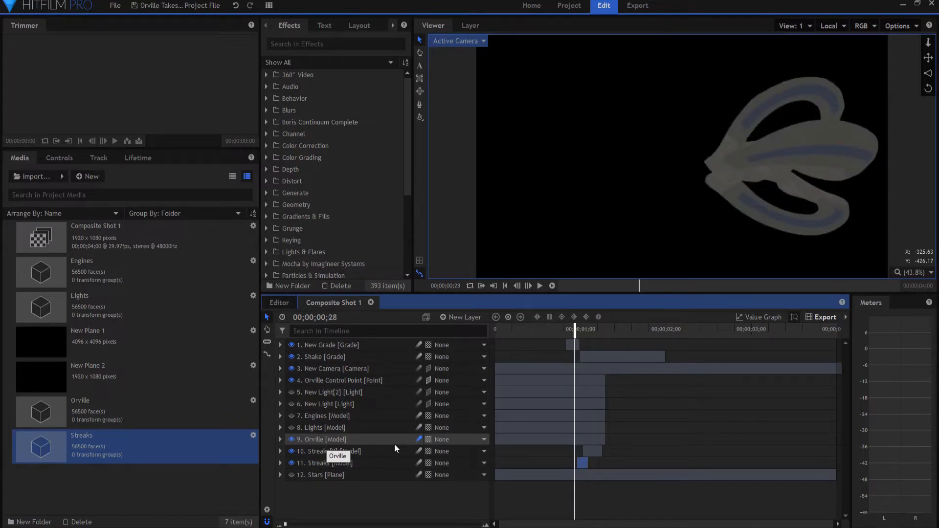
key(Right)
key(Right)
key(Right)
key(Right)
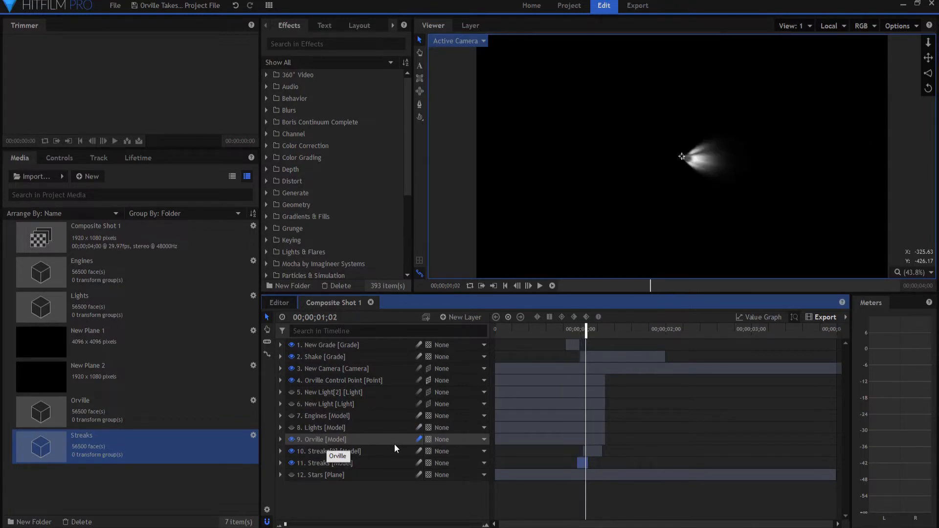
key(Right)
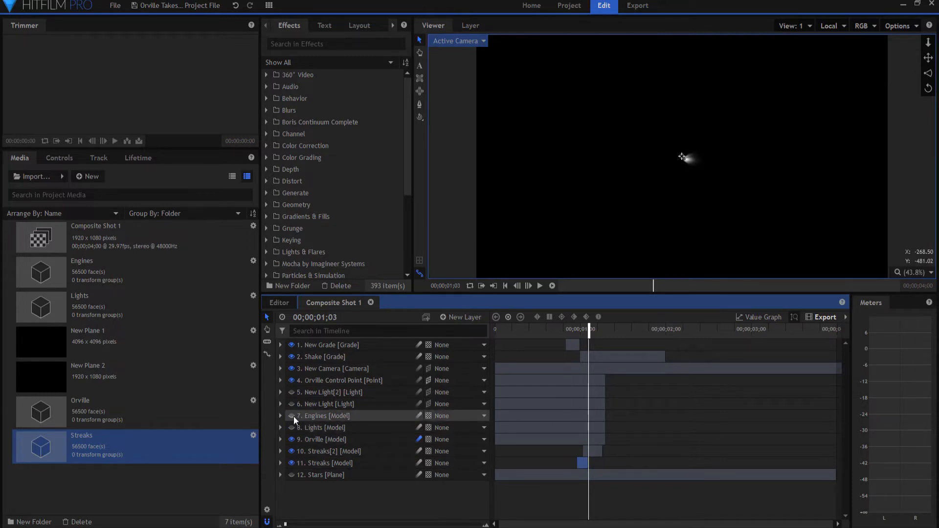
- Return to 00;00;00;28 and show the Lights and Engines model layers
key(Left)
key(Left)
key(Left)
key(Left)
key(Left)
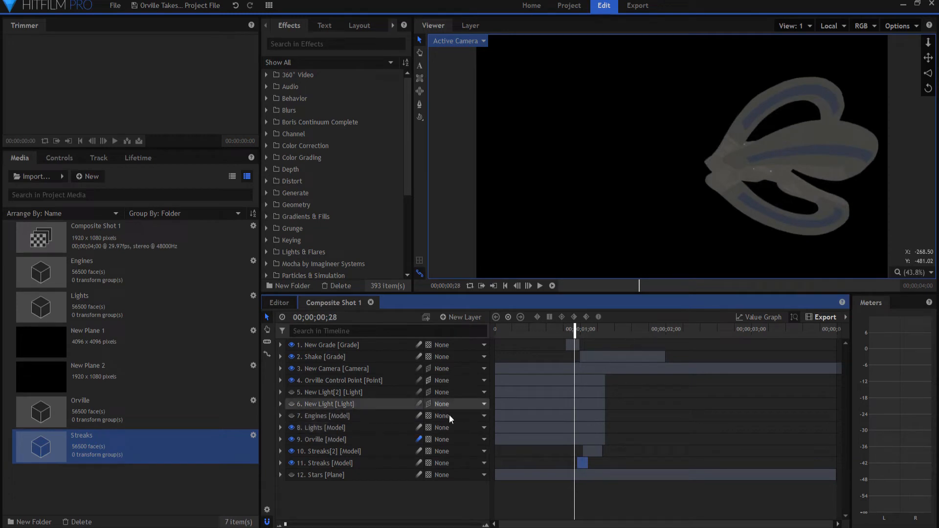
click(291, 417)
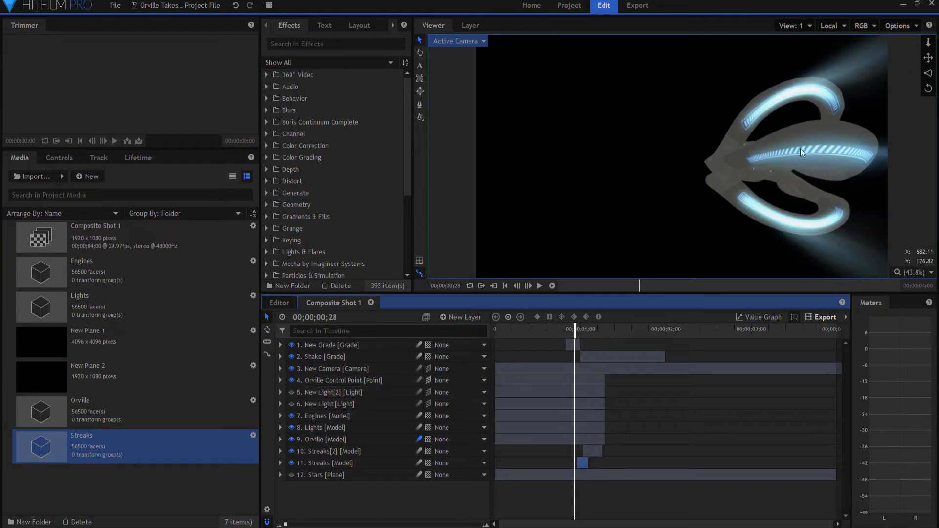
- Expand the Engines layer to show the settings of its Gleam effect
click(280, 415)
click(323, 416)
scroll(319, 470, down, 2)
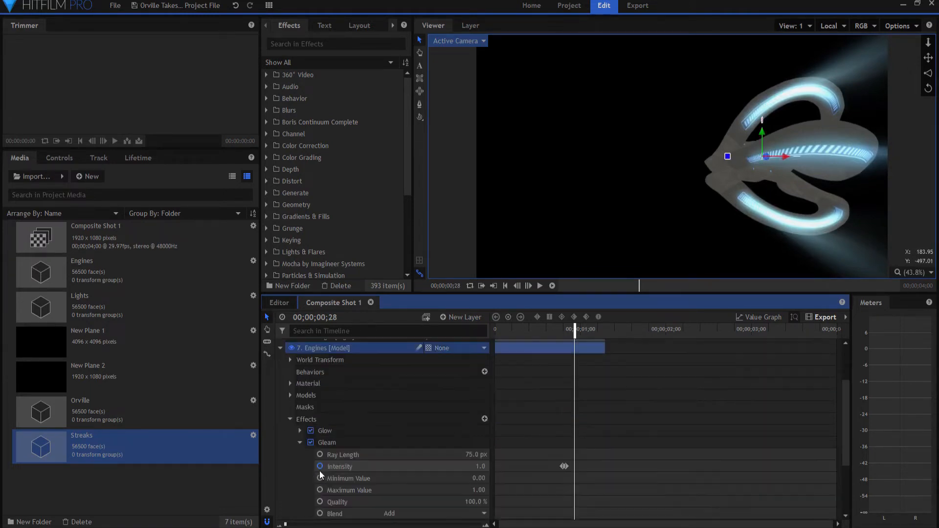
click(299, 443)
click(299, 443)
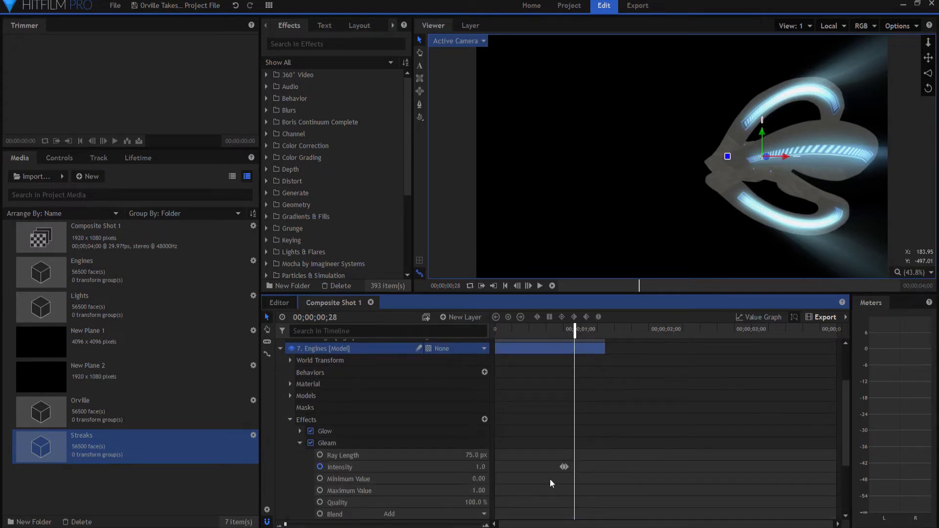
- Step back to 00;00;00;25 and inspect the Gleam effect's Intensity keyframes on the Engines layer
key(Left)
key(Left)
key(Left)
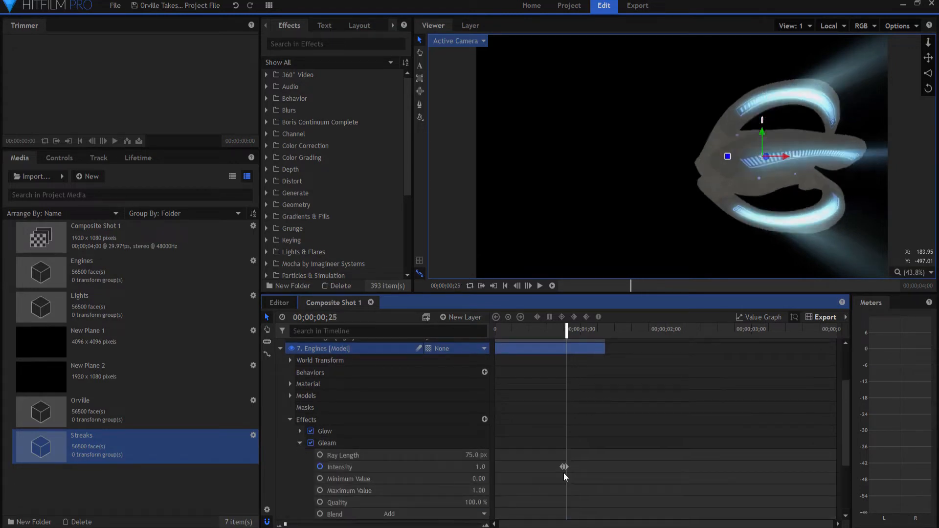
drag(561, 467, 563, 467)
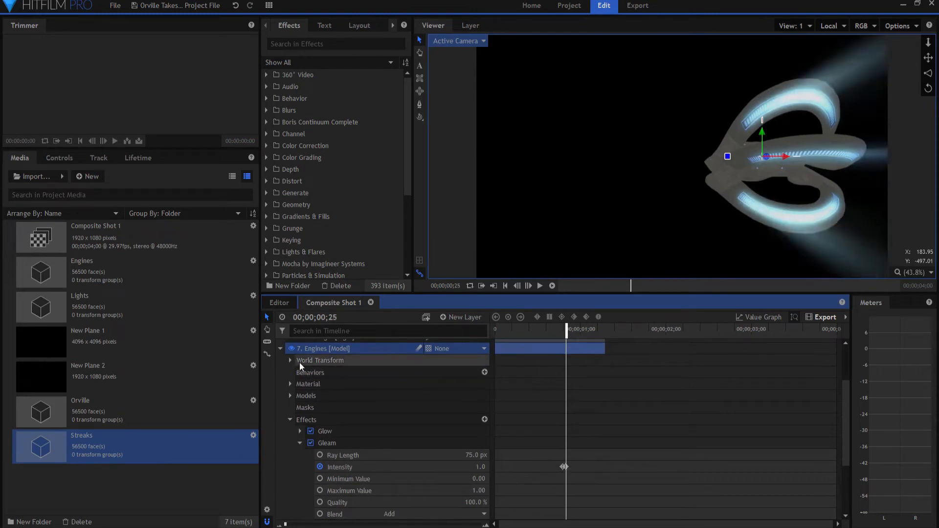
- Expand the Engines layer's World Transform and inspect its Opacity keyframes at the start and at 00;00;01;00
click(290, 361)
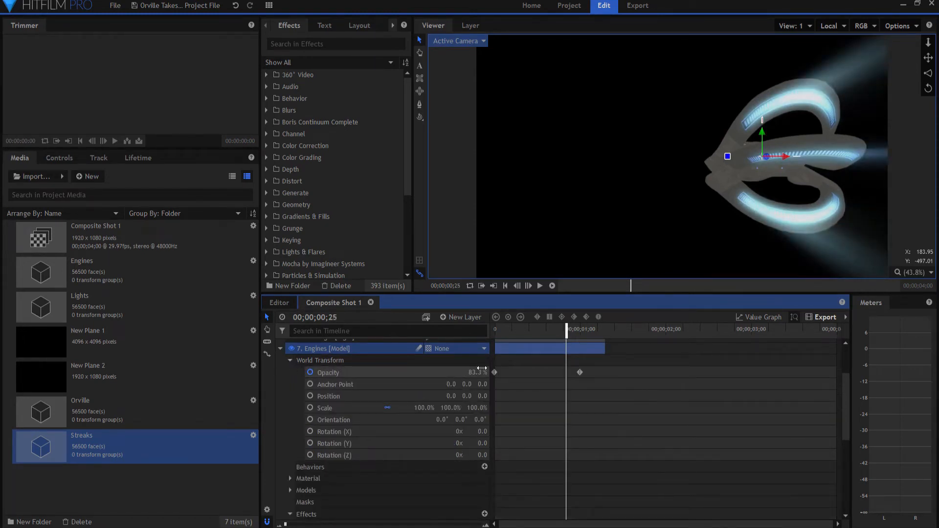
key(Left)
key(Left)
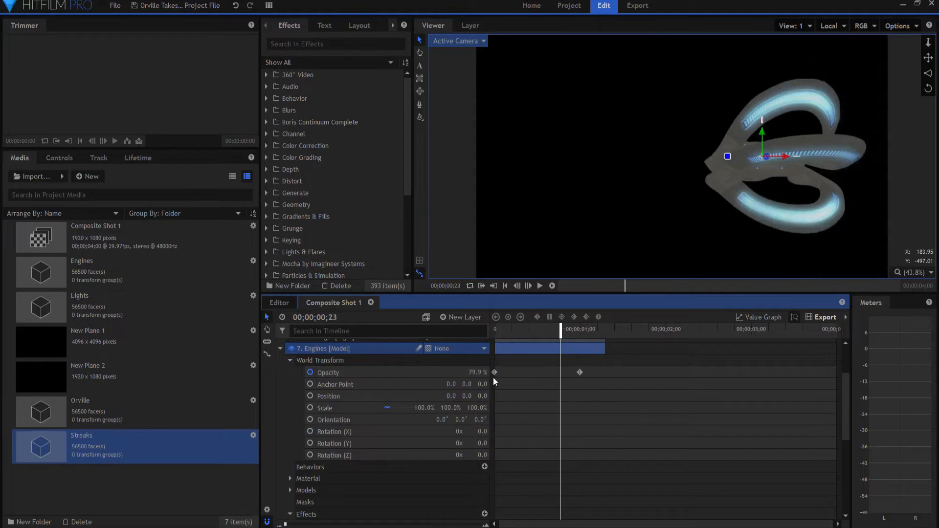
click(493, 372)
key(Home)
ctrl+click(581, 372)
double_click(581, 371)
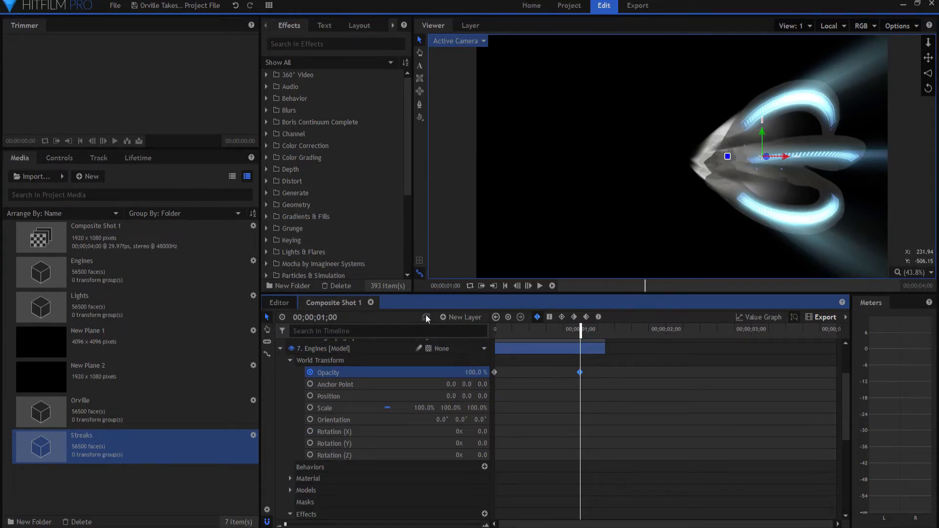
- Review the Engines layer's Glow, Gleam and Demult effects, and collapse the layer
scroll(285, 350, down, 5)
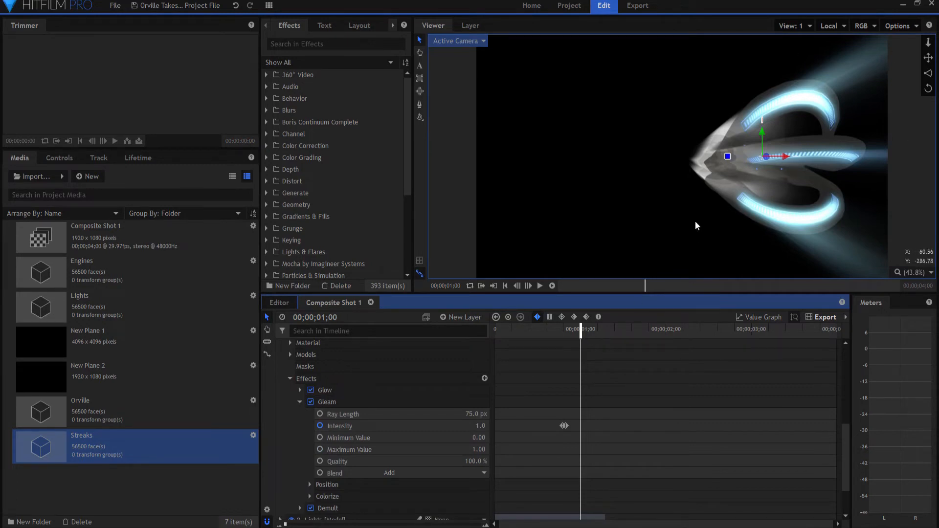
scroll(314, 377, up, 1)
scroll(303, 386, up, 5)
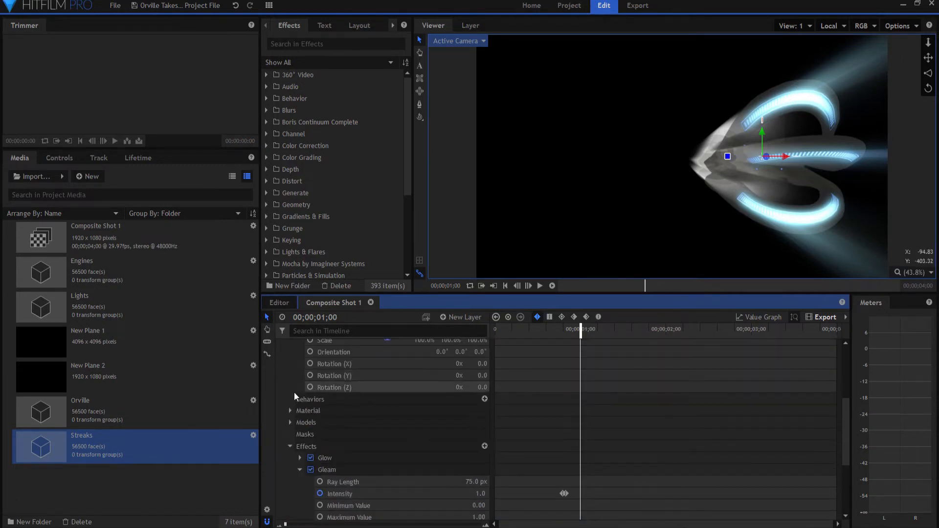
click(280, 415)
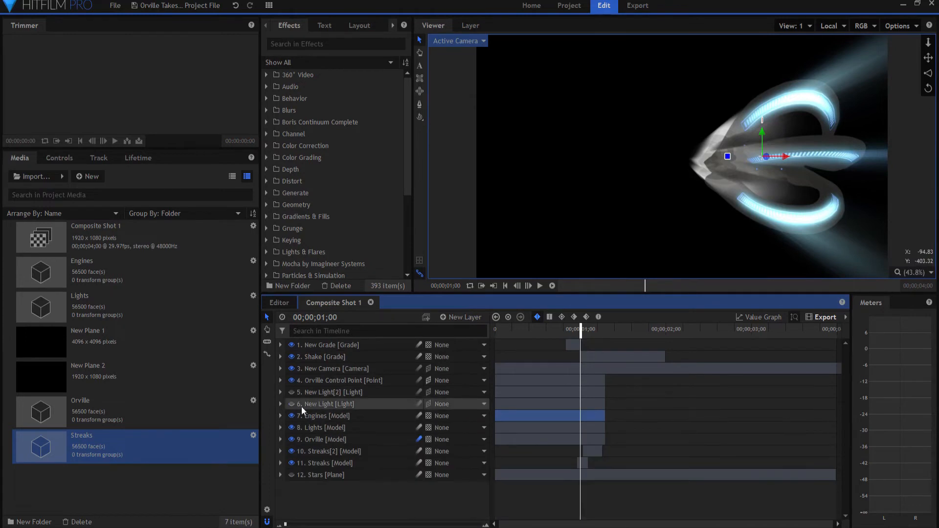
- Expand the New Grade layer's Bulge effect and examine its moving center frame by frame up to 00;00;01;00
click(316, 345)
click(280, 344)
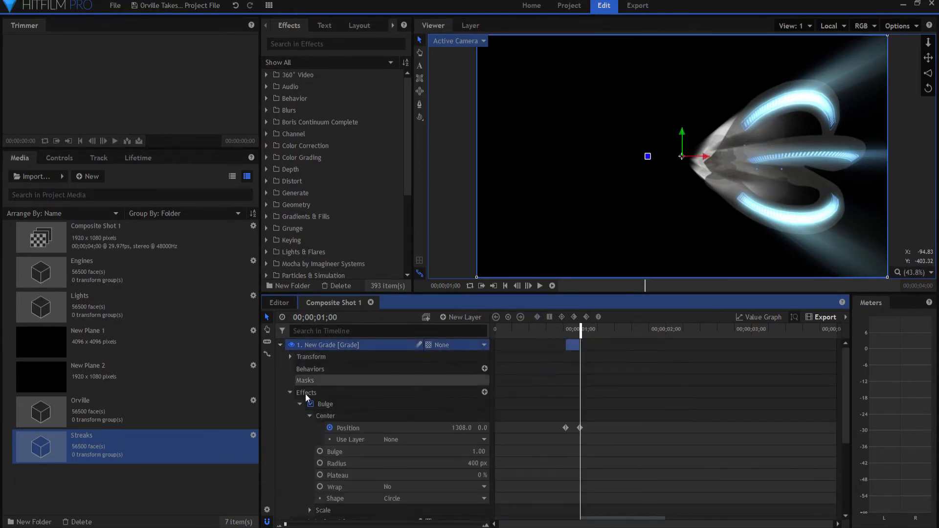
click(564, 330)
key(Right)
key(Right)
key(Right)
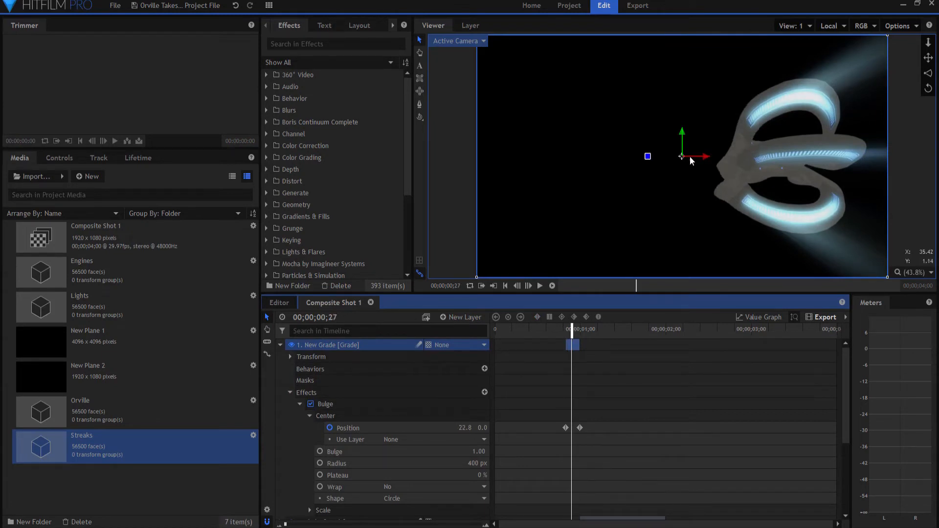
key(Right)
key(Right)
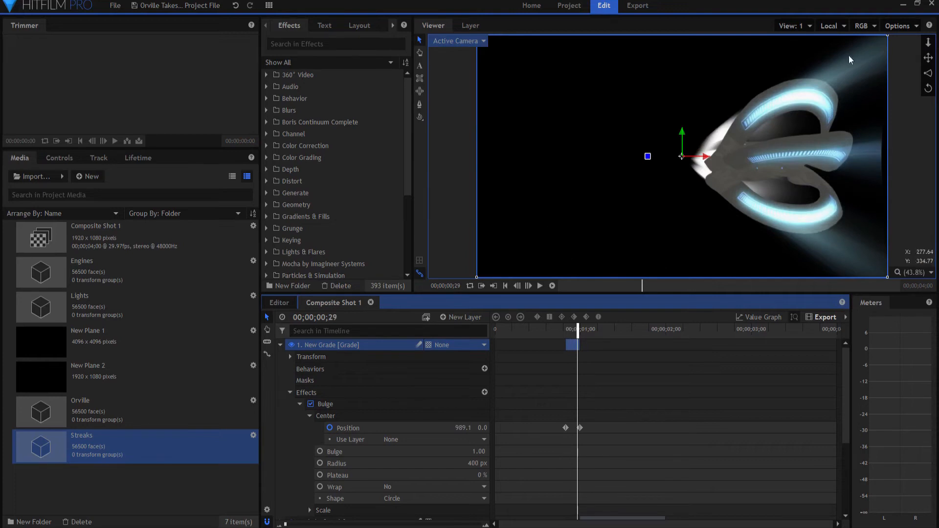
key(Right)
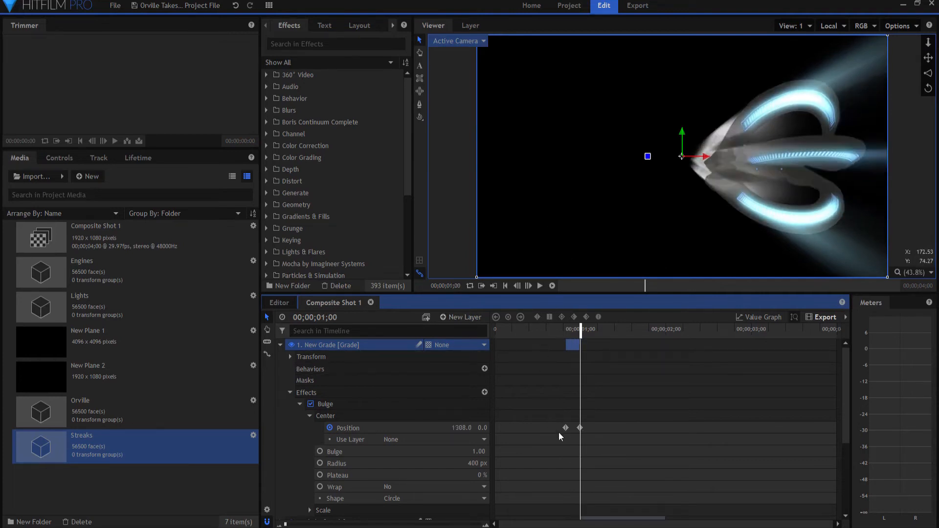
- Select the Bulge effect to display its outline, examine its movement frame by frame to 00;00;01;01, and collapse the New Grade layer
click(327, 404)
click(565, 328)
key(Right)
key(Right)
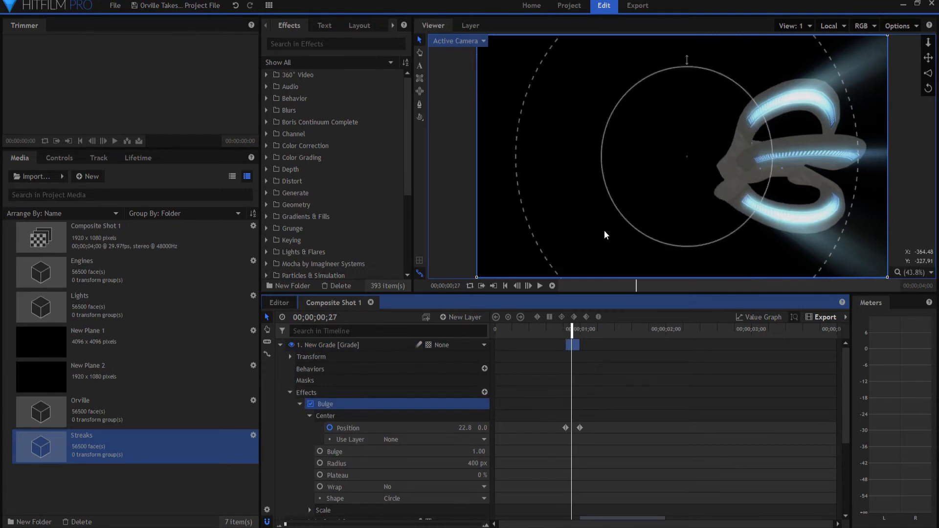
key(Right)
key(Right)
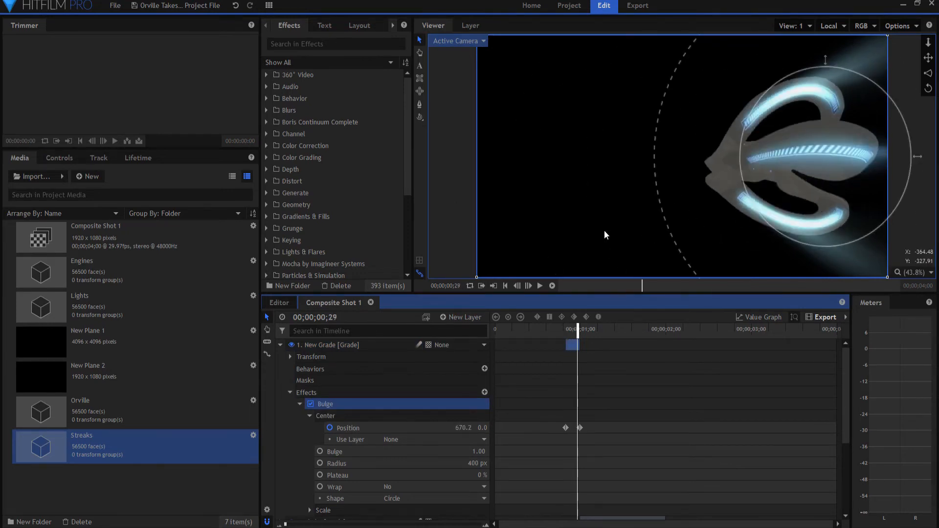
key(Right)
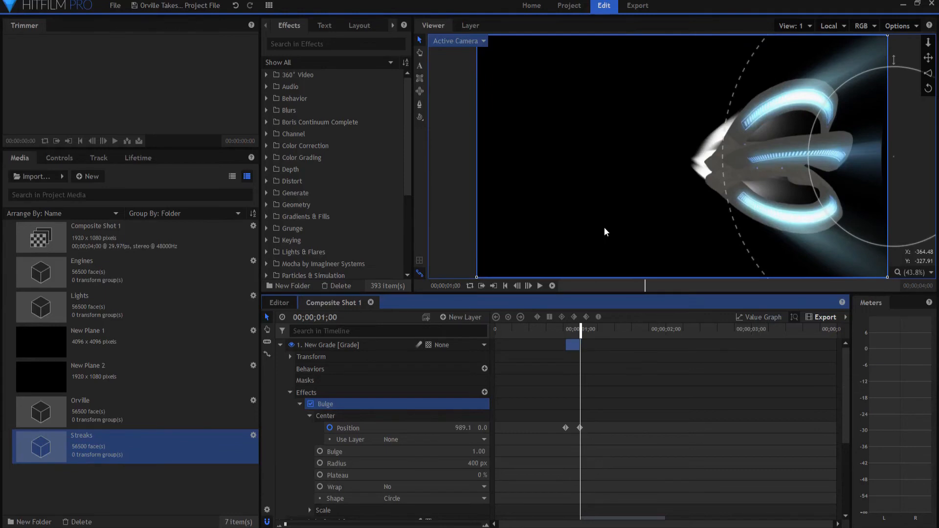
key(Right)
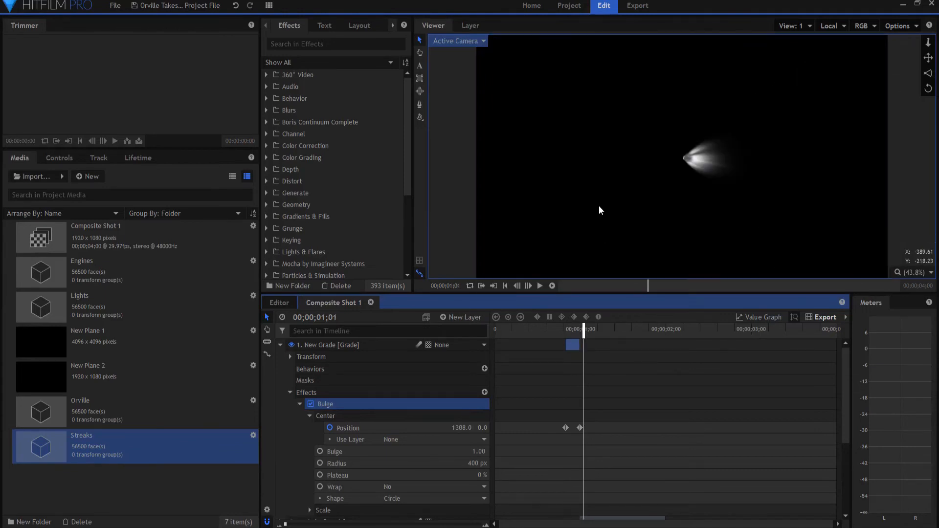
click(280, 344)
- Expand the Shake grade layer, examine its Amount keyframes at 00;00;01;00 and 00;00;02;00, and collapse the layer
click(319, 355)
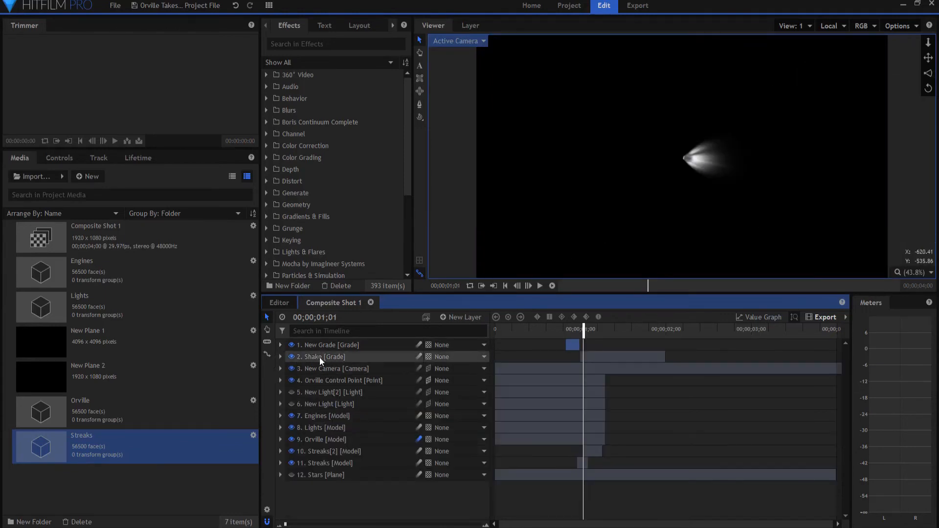
click(281, 356)
key(Left)
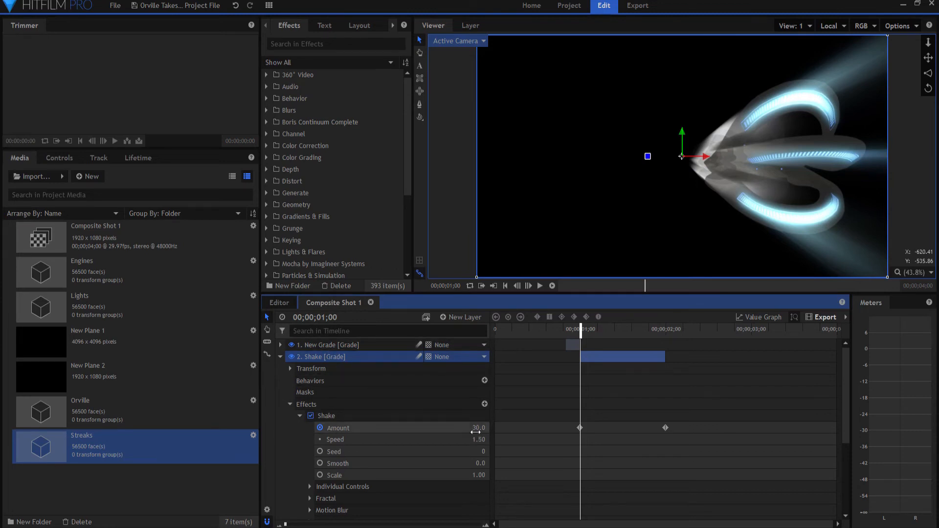
key(Right)
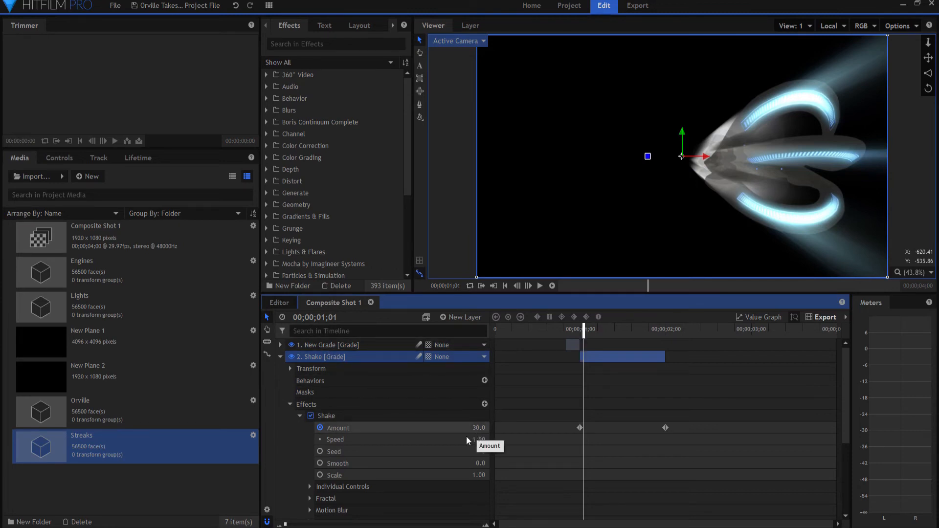
key(Right)
key(Right)
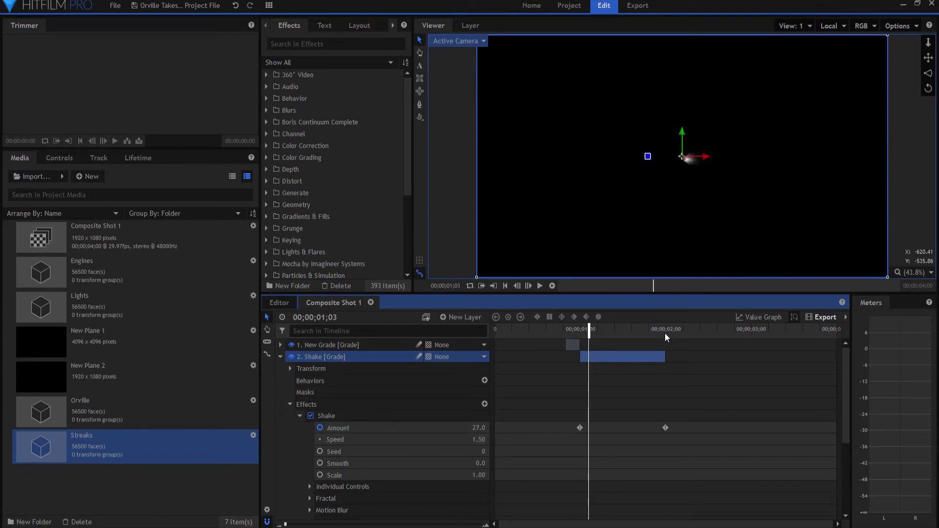
click(665, 428)
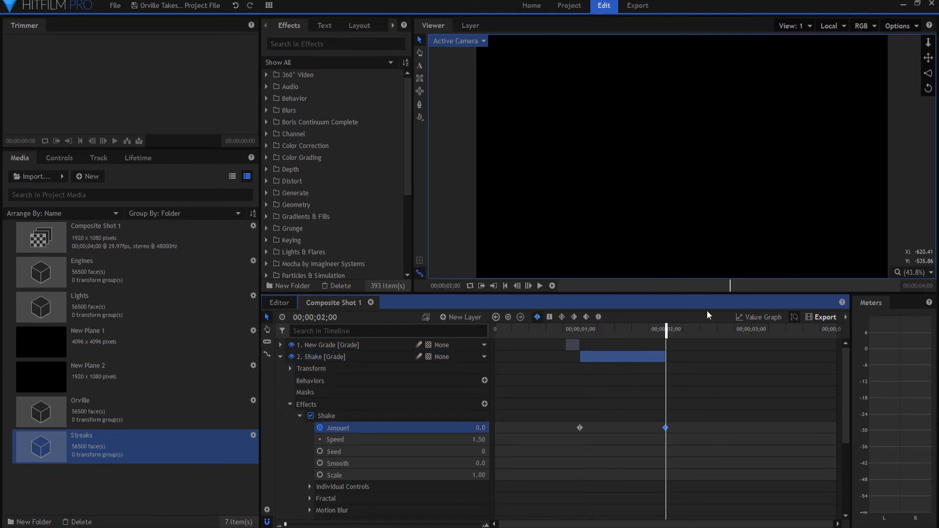
click(280, 356)
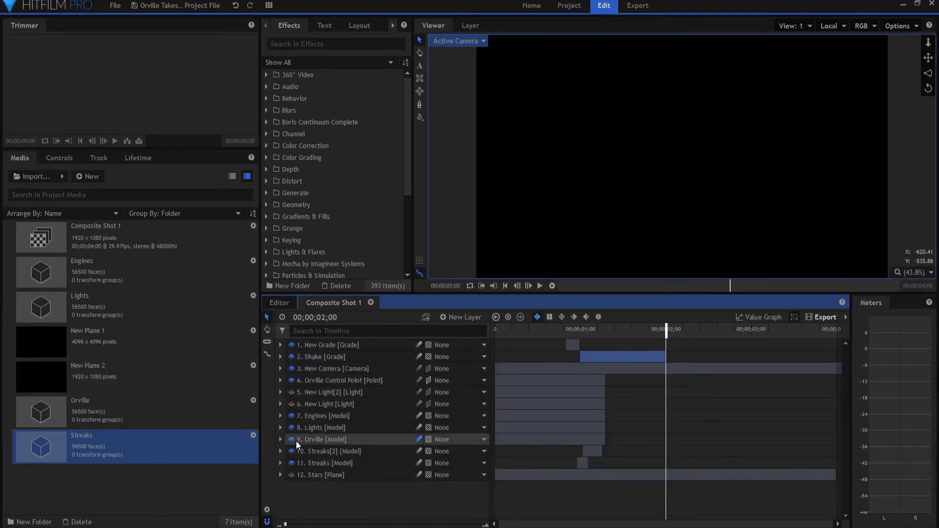
- Show the Stars, New Light and New Light[2] layers, and move the playhead to 00;00;00;28
click(290, 474)
click(292, 404)
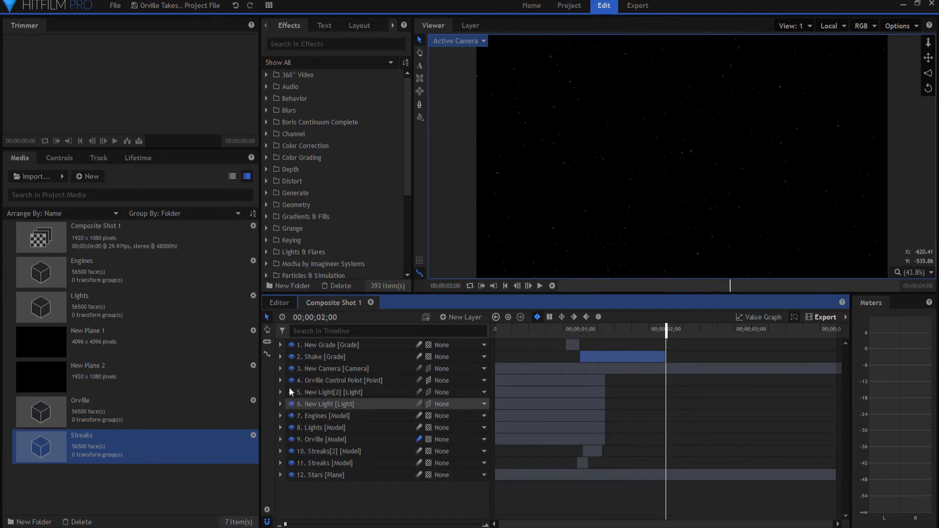
click(575, 330)
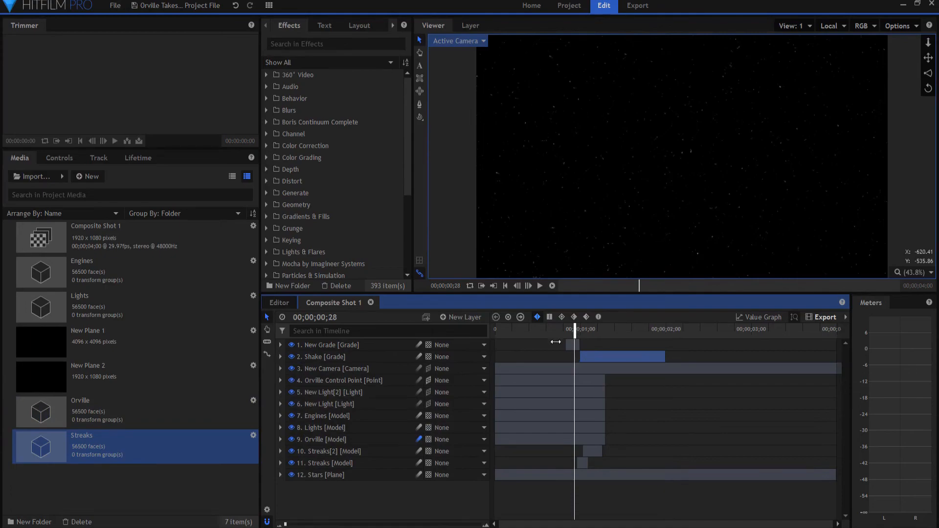